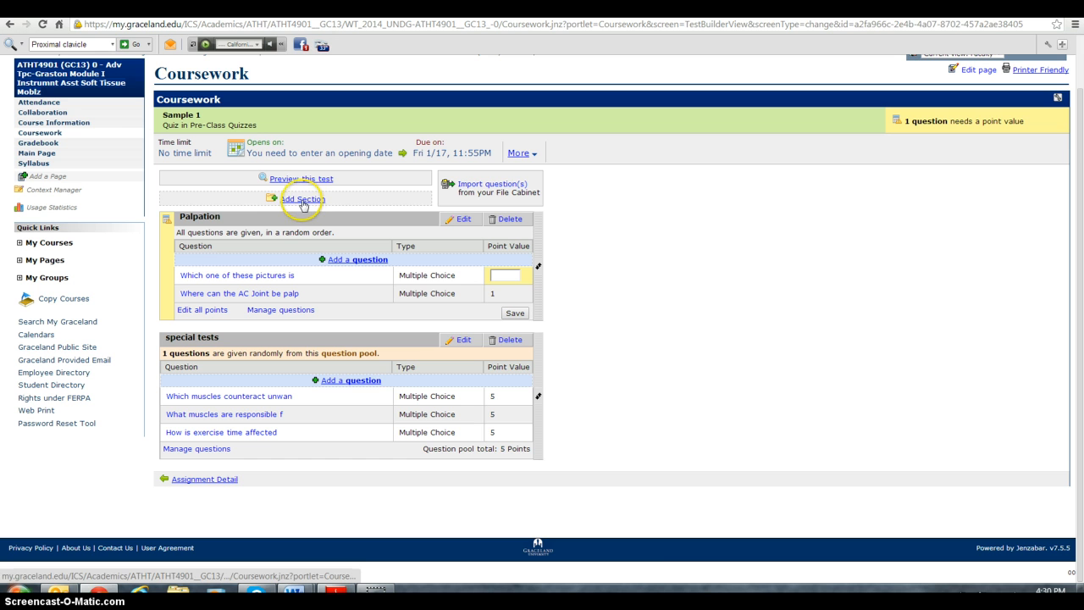
Add a section named Diff Dx to the quiz, save it, and start a new question in that section.
{"action": "left_click", "coordinate": [302, 204]}
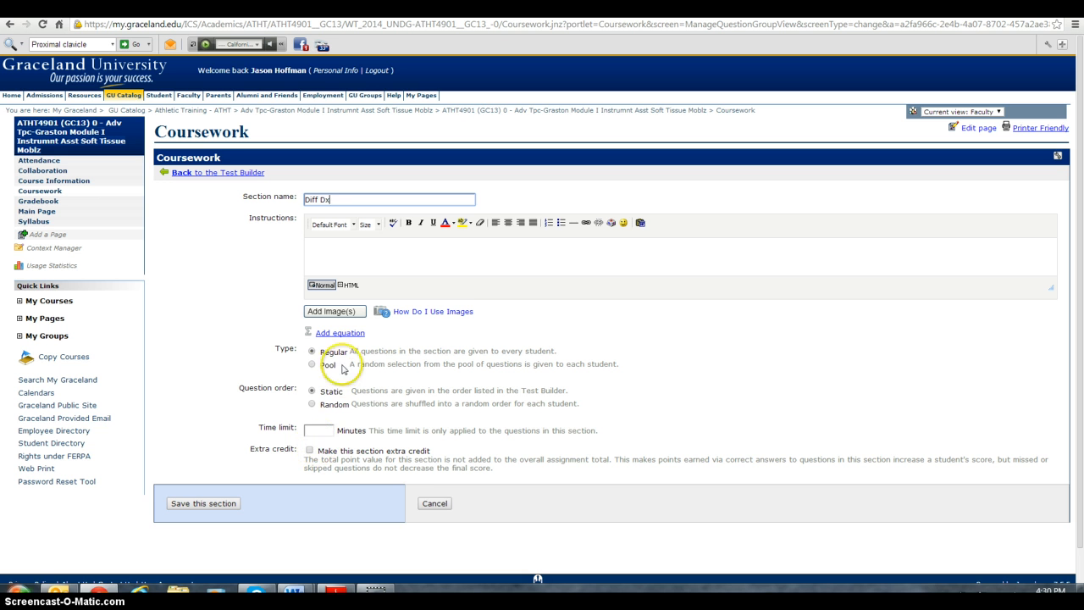
{"action": "left_click", "coordinate": [225, 504]}
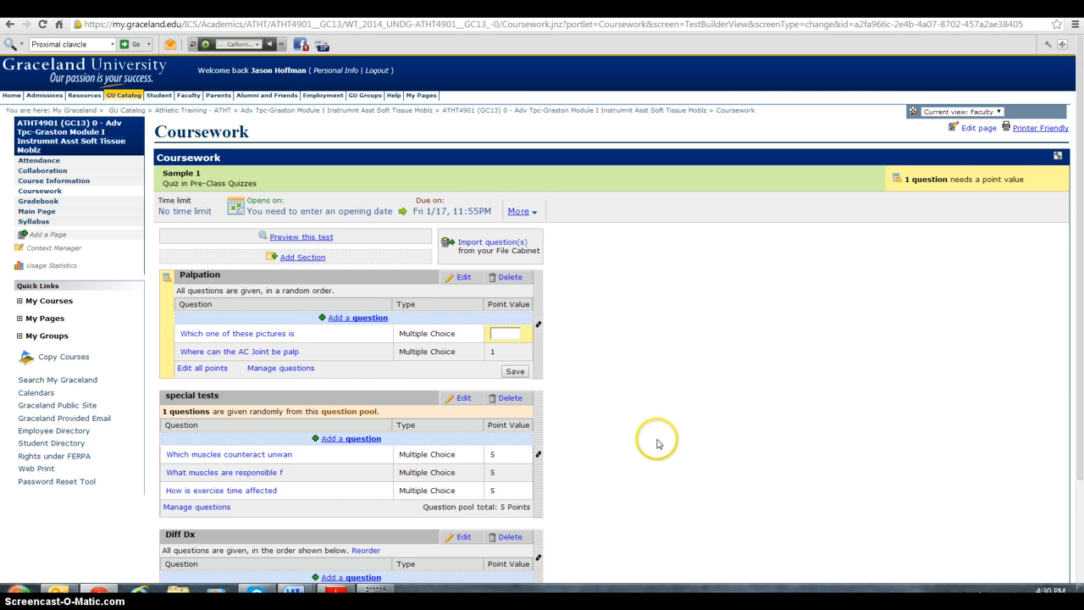
{"action": "scroll", "coordinate": [656, 442], "scroll_direction": "down", "scroll_amount": 3}
{"action": "left_click", "coordinate": [345, 455]}
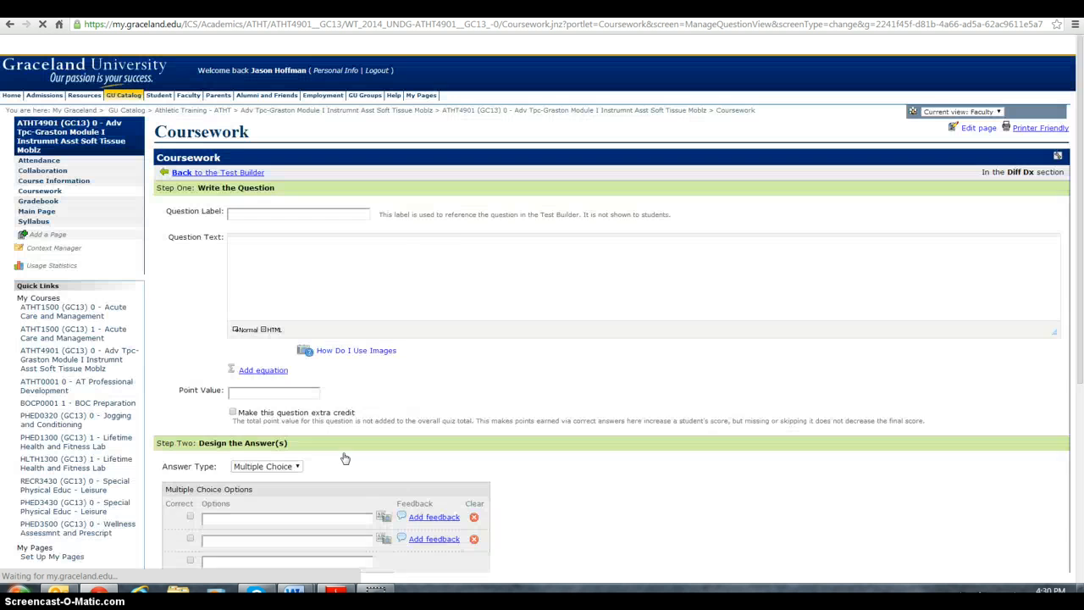
Write the question text "Scenario....Based on the pathophysiology, which two conditions are the likely culprits?" and set its point value to 2.
{"action": "left_click", "coordinate": [263, 267]}
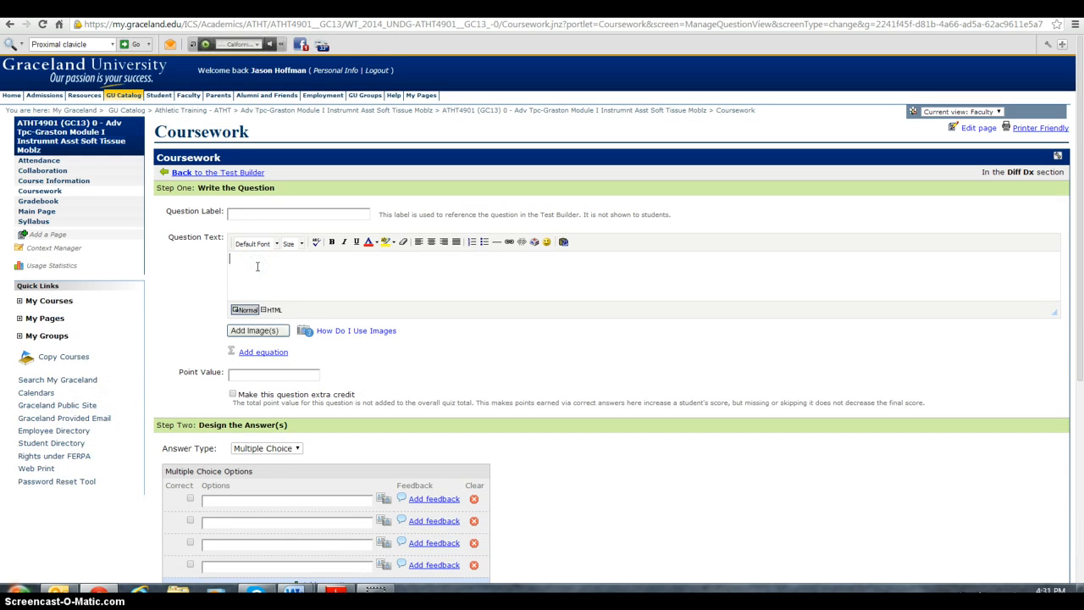
{"action": "type", "text": "Scenario"}
{"action": "type", "text": "...Pick"}
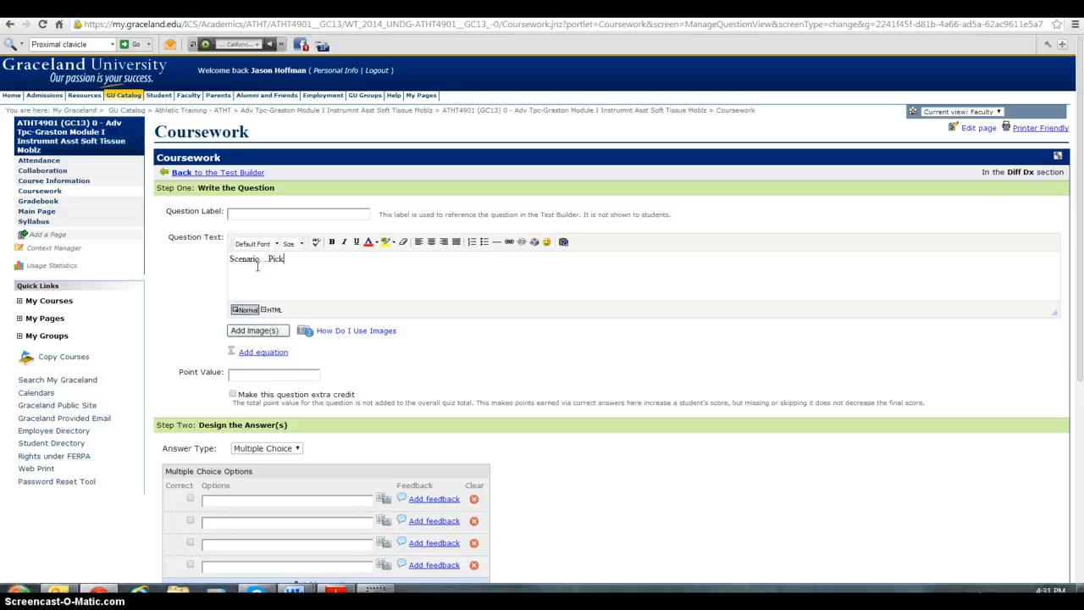
{"action": "key", "text": "BackSpace"}
{"action": "key", "text": "BackSpace"}
{"action": "key", "text": "BackSpace"}
{"action": "key", "text": "BackSpace"}
{"action": "type", "text": "Based ont the pathophysiology"}
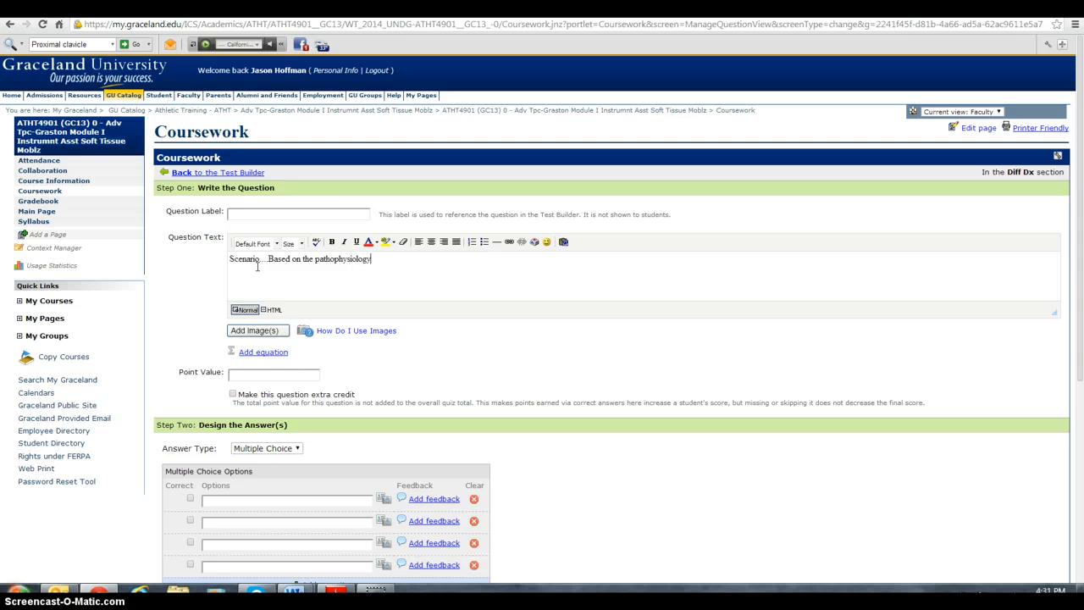
{"action": "type", "text": ", which two conditions are the likely "}
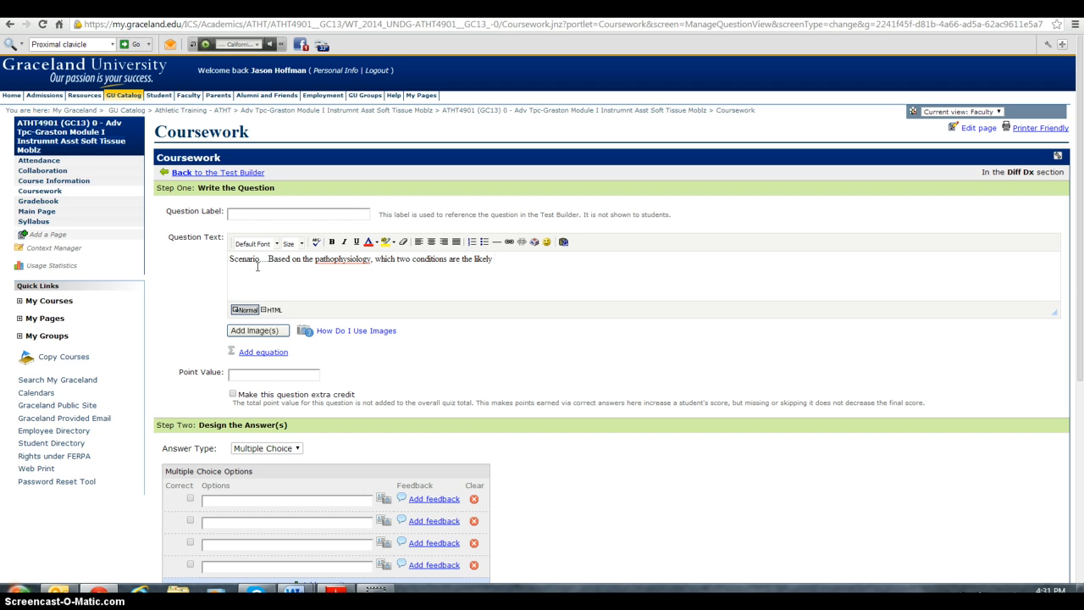
{"action": "type", "text": "culprits?"}
{"action": "left_click", "coordinate": [257, 267]}
{"action": "left_click", "coordinate": [373, 286]}
{"action": "left_click", "coordinate": [279, 375]}
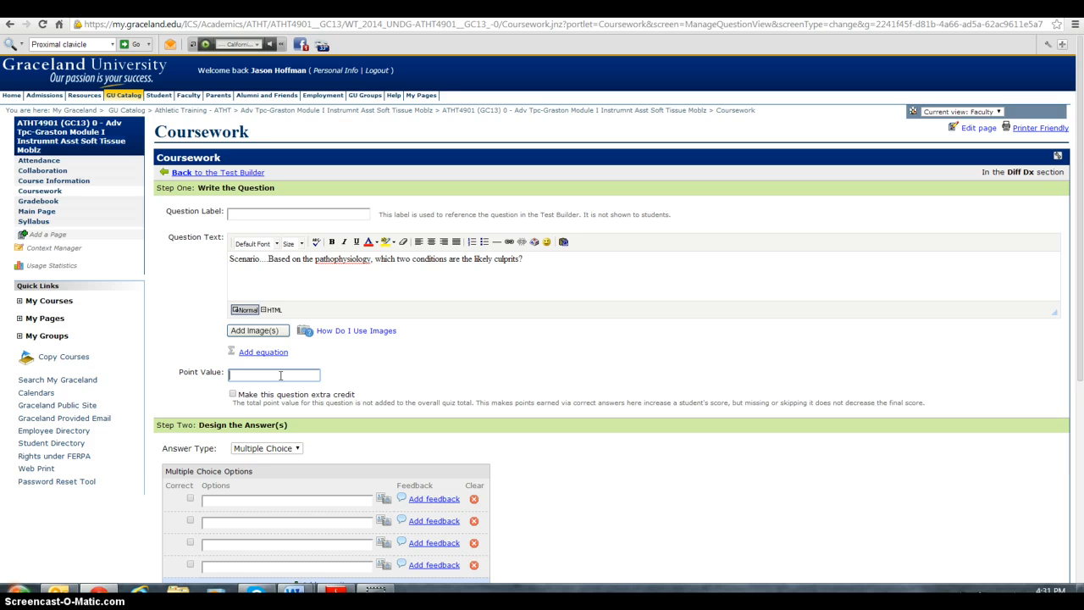
{"action": "type", "text": "2"}
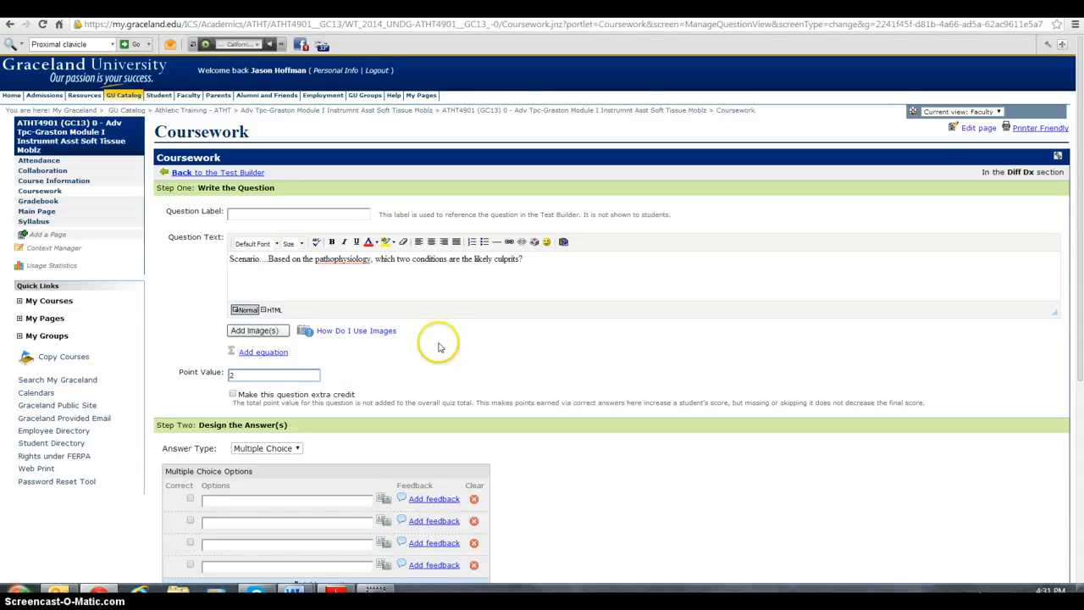
Fill in the four multiple choice options as Hypertension, tachycardia, MVP and Bradycardia.
{"action": "scroll", "coordinate": [448, 341], "scroll_direction": "down", "scroll_amount": 2}
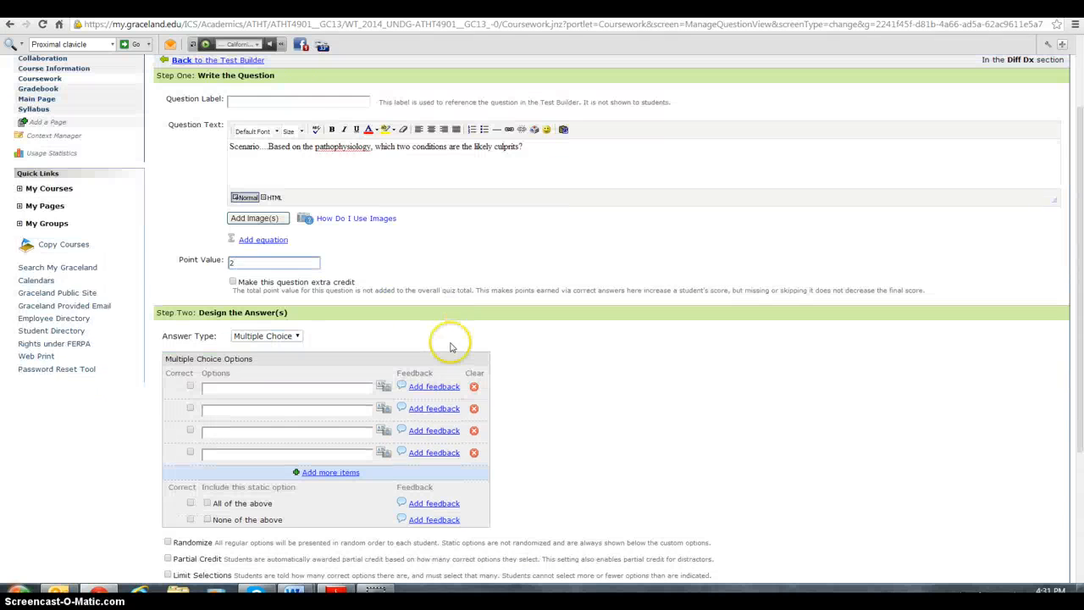
{"action": "left_click", "coordinate": [233, 390]}
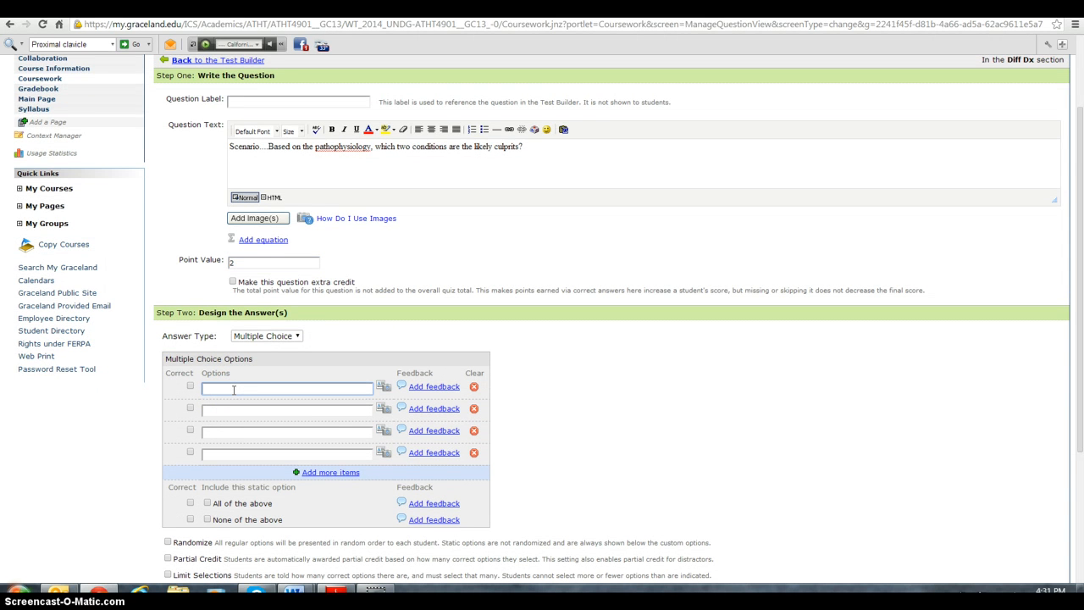
{"action": "type", "text": "Hypertension"}
{"action": "left_click", "coordinate": [229, 409]}
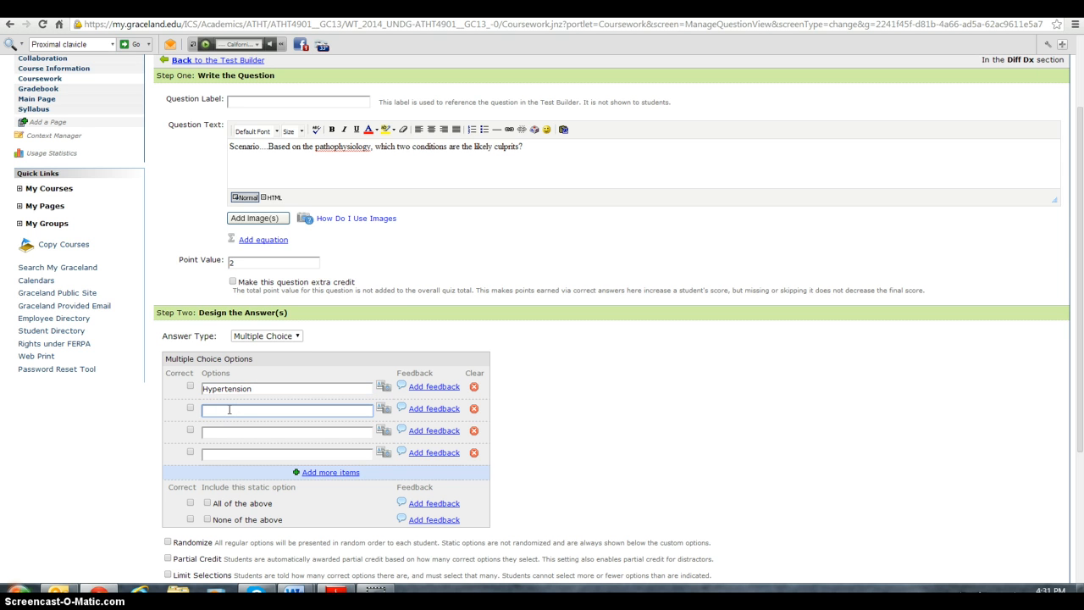
{"action": "type", "text": "tachycardia"}
{"action": "left_click", "coordinate": [221, 429]}
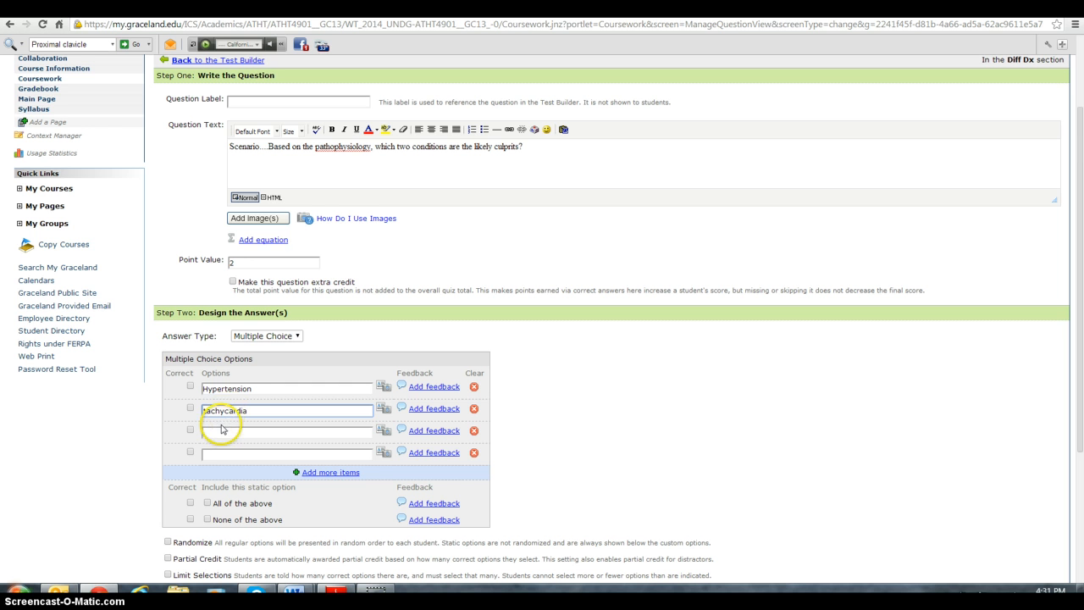
{"action": "type", "text": "M"}
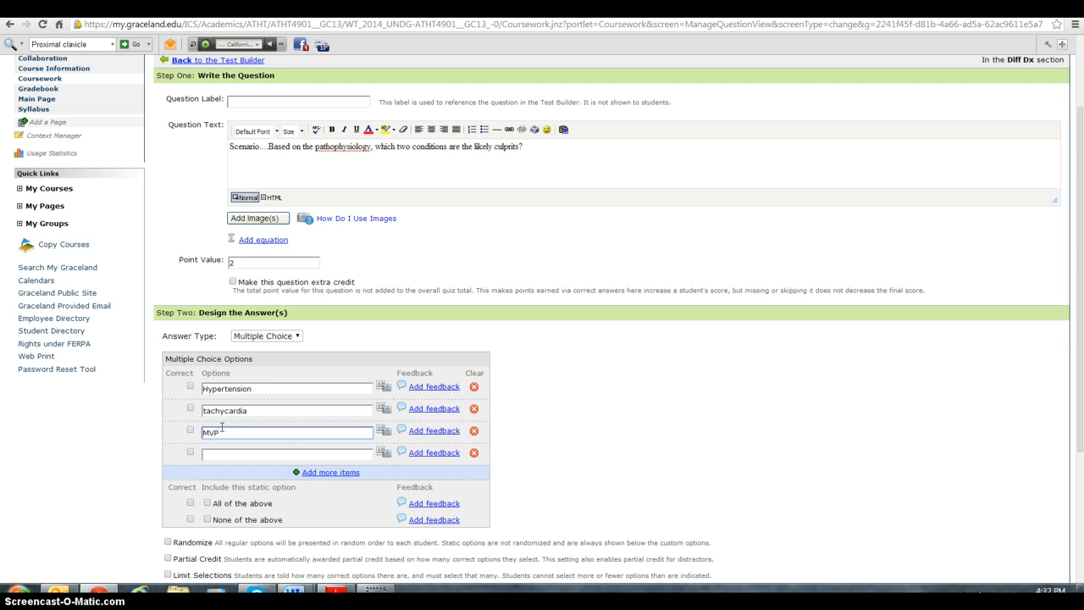
{"action": "type", "text": "VP"}
{"action": "left_click", "coordinate": [216, 456]}
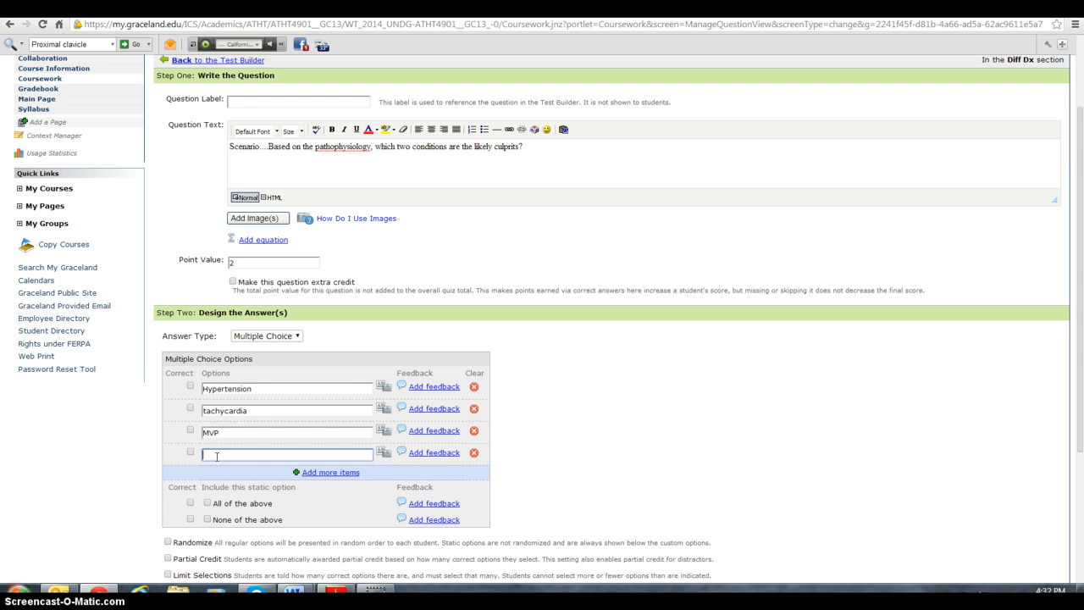
{"action": "type", "text": "Bradycardia"}
{"action": "left_click", "coordinate": [339, 447]}
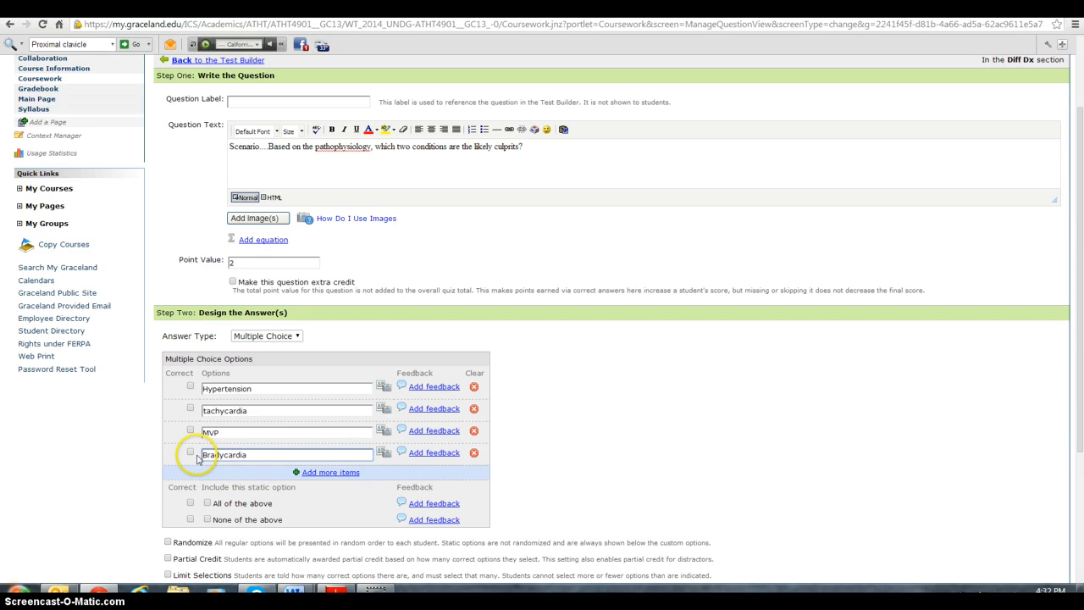
Mark tachycardia and MVP as the correct options and include the static option None of the above.
{"action": "left_click", "coordinate": [191, 410]}
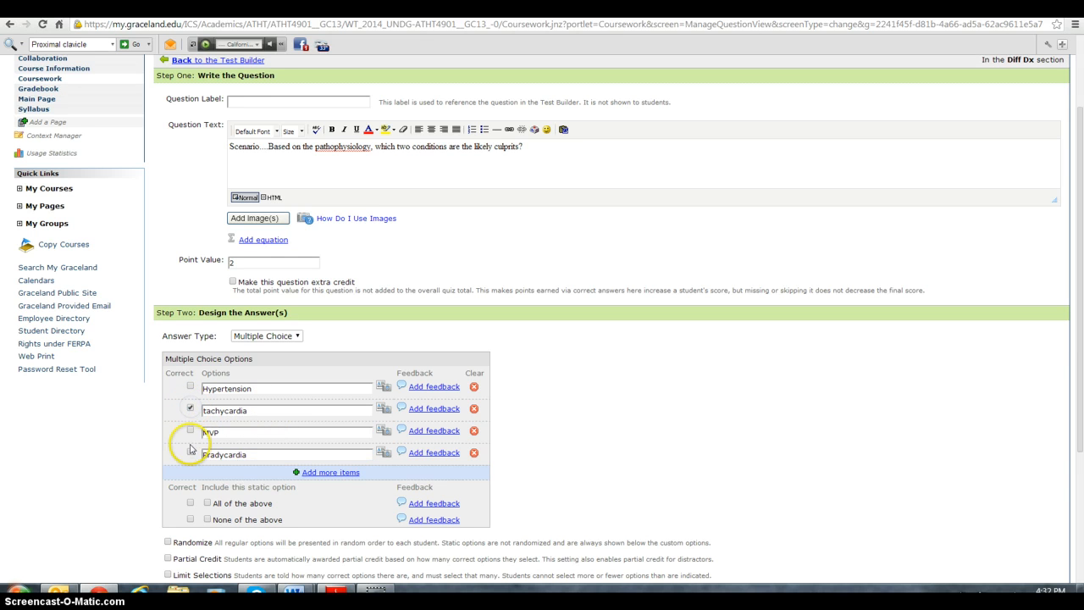
{"action": "left_click", "coordinate": [191, 433]}
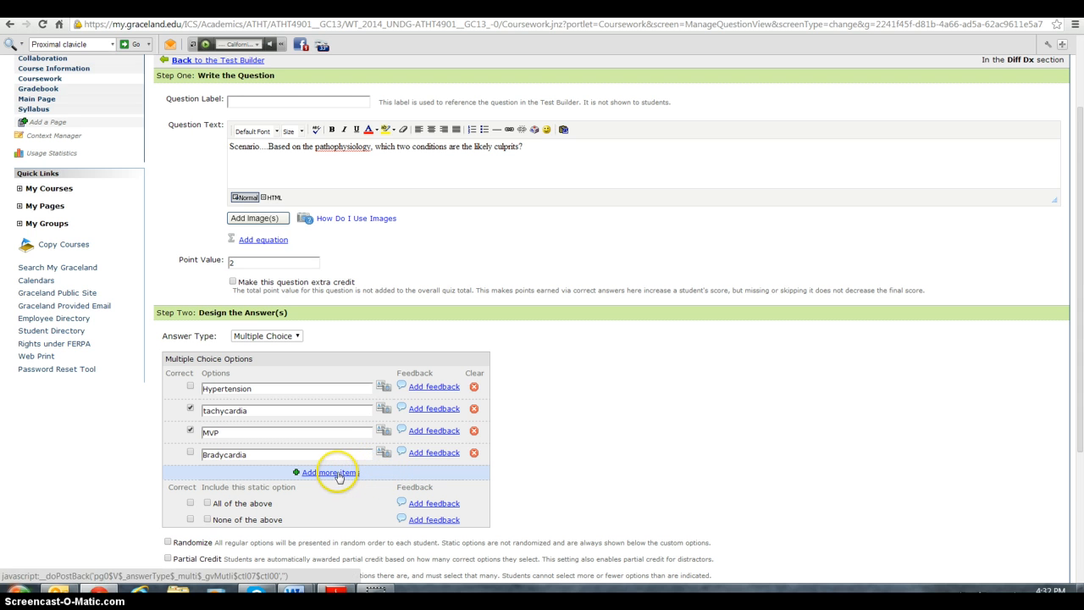
{"action": "left_click", "coordinate": [208, 519]}
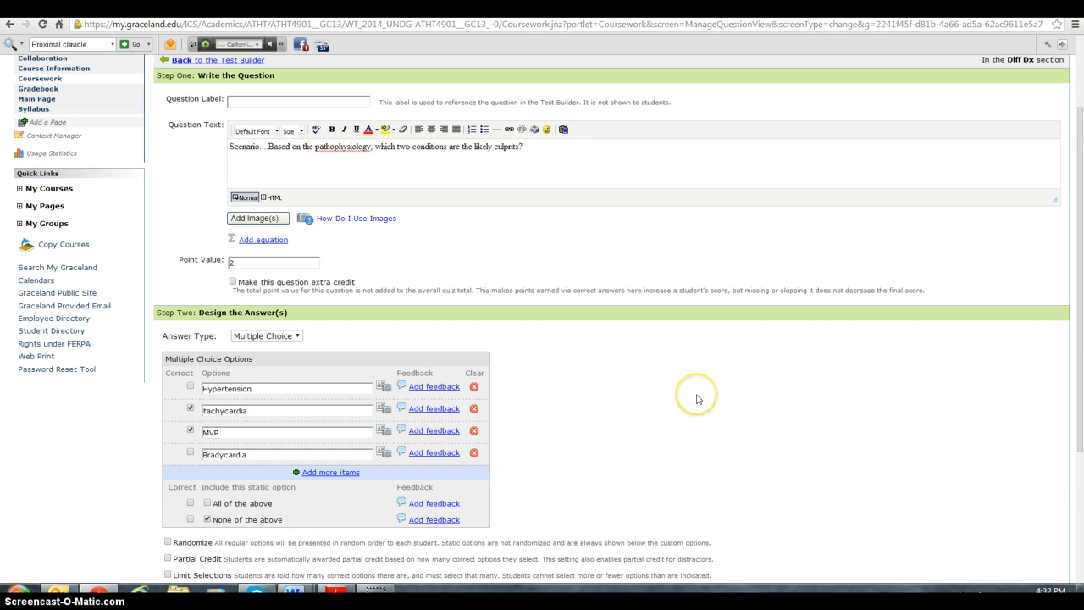
Enable Randomize so the regular answer options are presented in random order to each student.
{"action": "scroll", "coordinate": [697, 398], "scroll_direction": "down", "scroll_amount": 2}
{"action": "scroll", "coordinate": [698, 399], "scroll_direction": "down", "scroll_amount": 1}
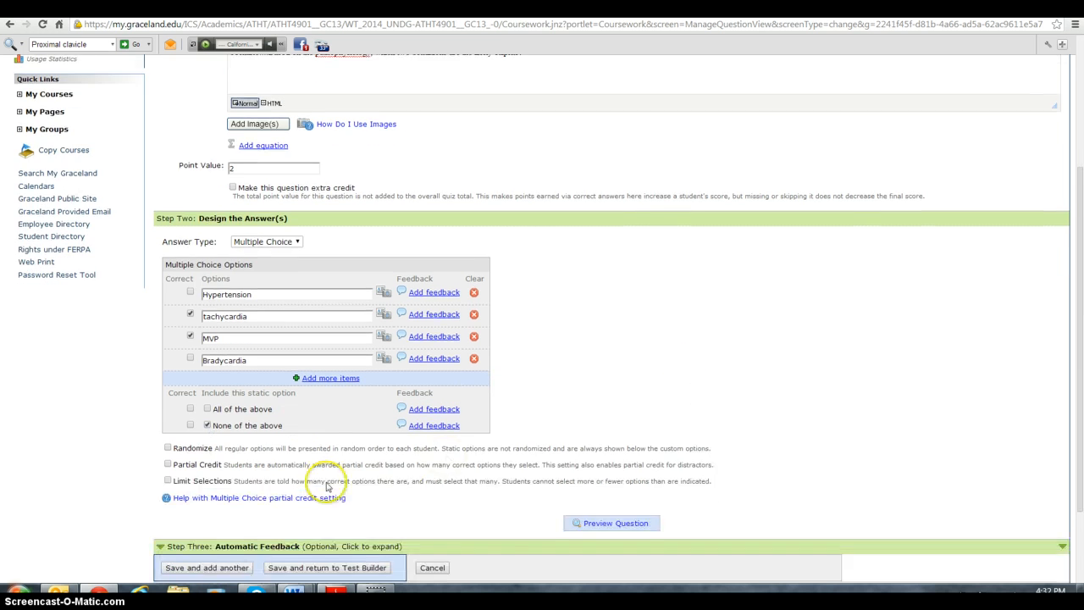
{"action": "left_click", "coordinate": [167, 448]}
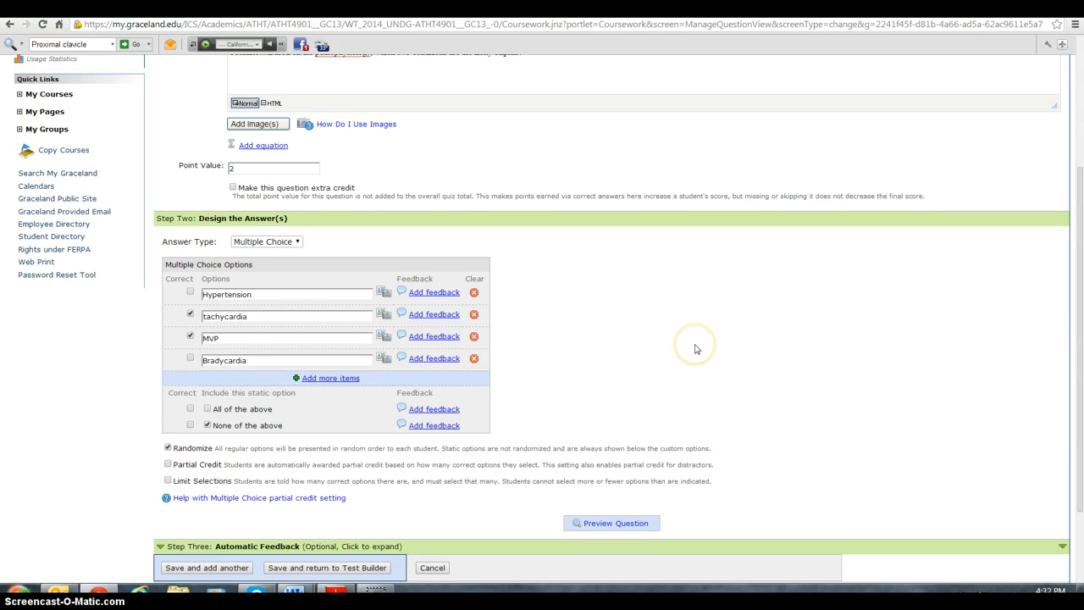
Preview the question to check its text and randomized answer options, and close the preview.
{"action": "scroll", "coordinate": [694, 347], "scroll_direction": "up", "scroll_amount": 4}
{"action": "scroll", "coordinate": [694, 347], "scroll_direction": "down", "scroll_amount": 3}
{"action": "left_click", "coordinate": [604, 579]}
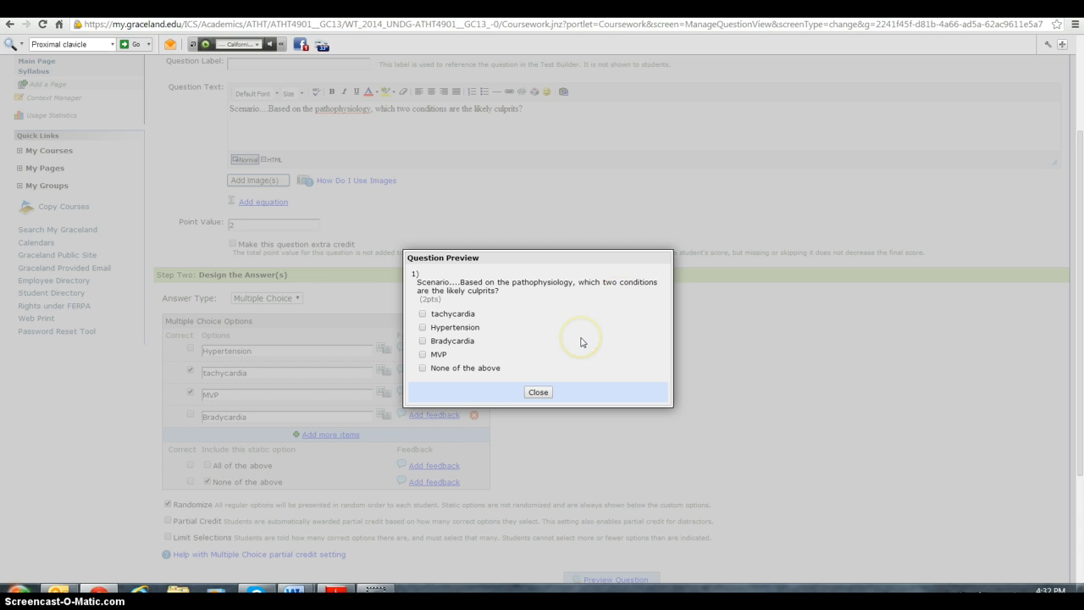
{"action": "left_click", "coordinate": [539, 392]}
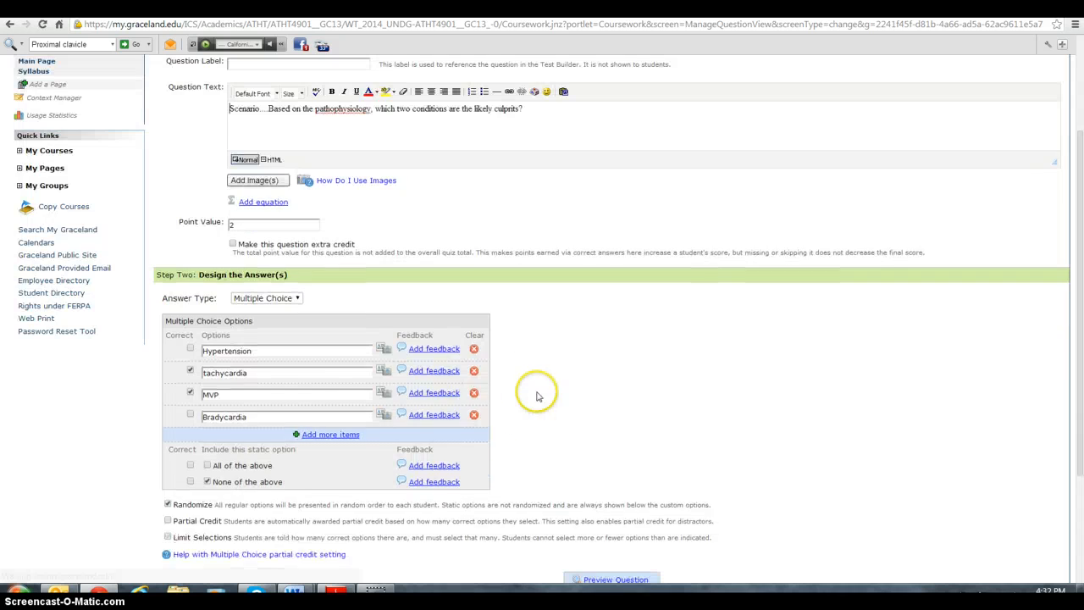
Try the Limit Selections setting for the question and switch it off again.
{"action": "scroll", "coordinate": [528, 428], "scroll_direction": "down", "scroll_amount": 3}
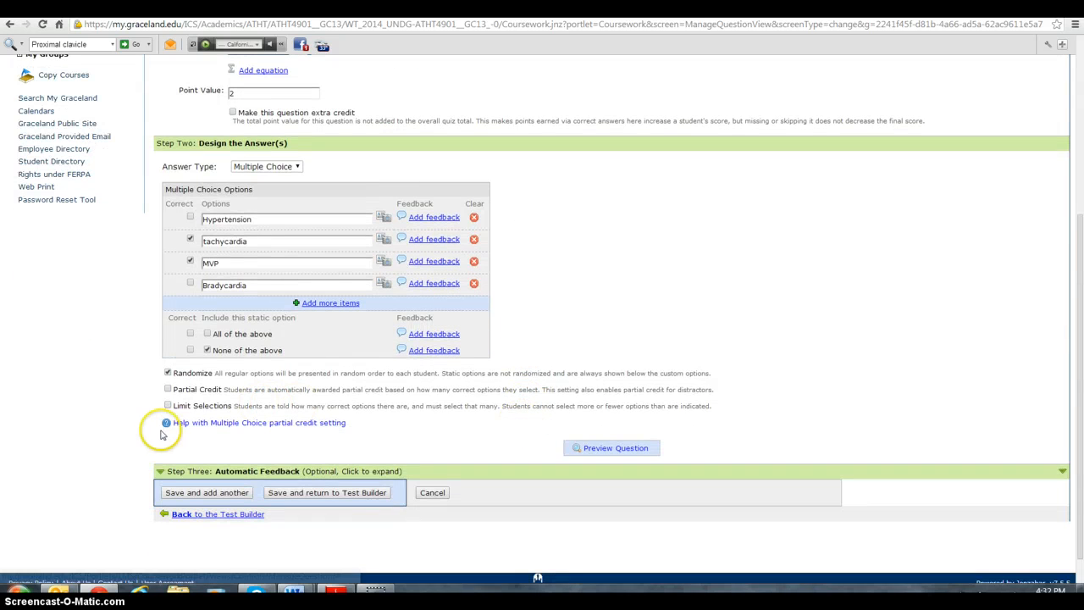
{"action": "left_click", "coordinate": [167, 405]}
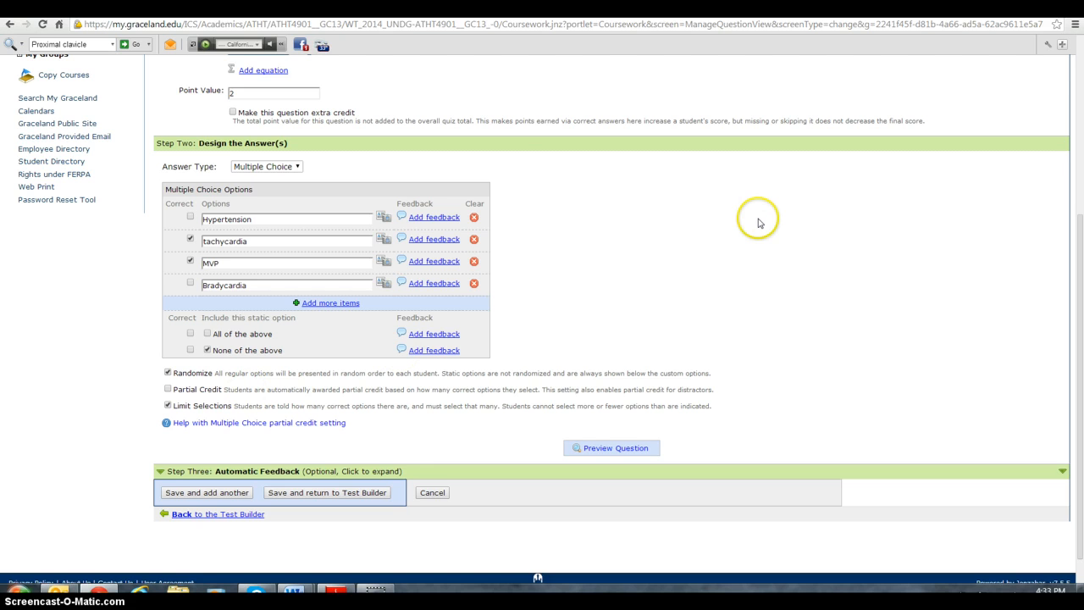
{"action": "left_click", "coordinate": [167, 406]}
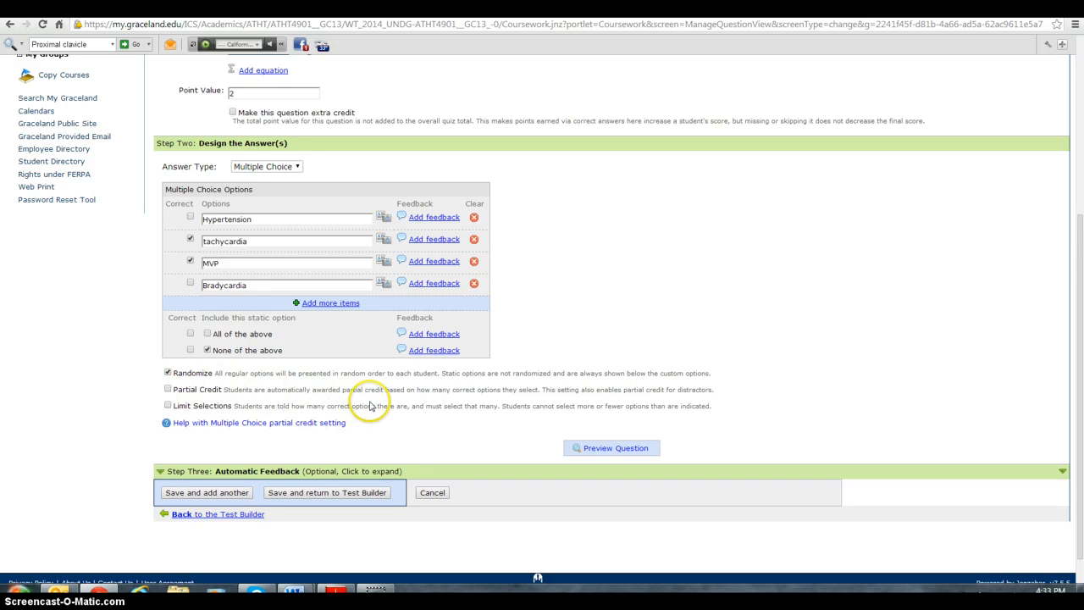
Enable Partial Credit and remove the correct marks from the tachycardia and MVP options.
{"action": "left_click", "coordinate": [167, 390]}
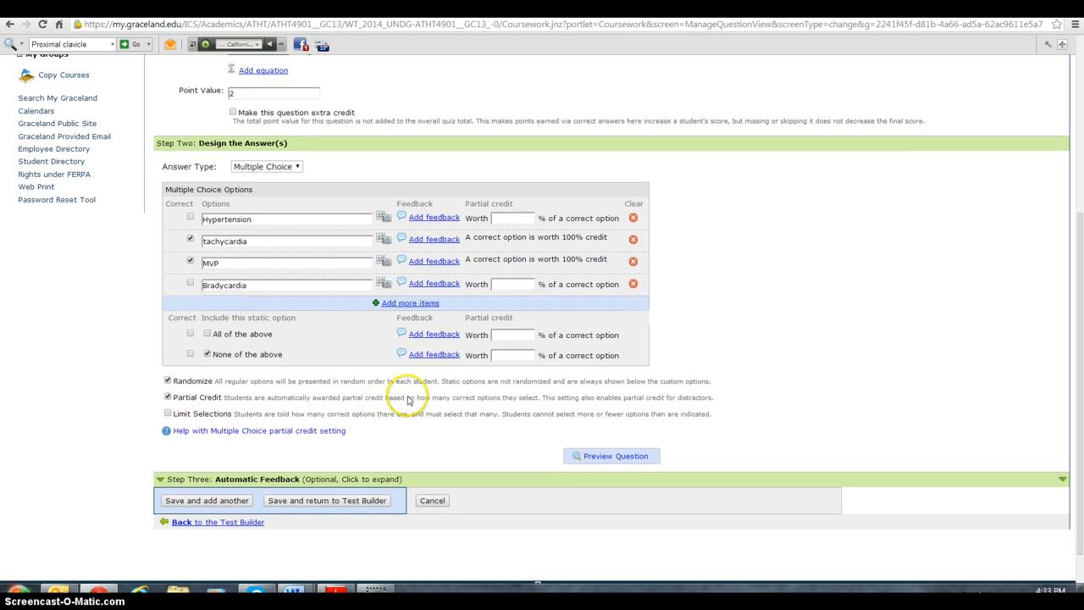
{"action": "left_click", "coordinate": [189, 240]}
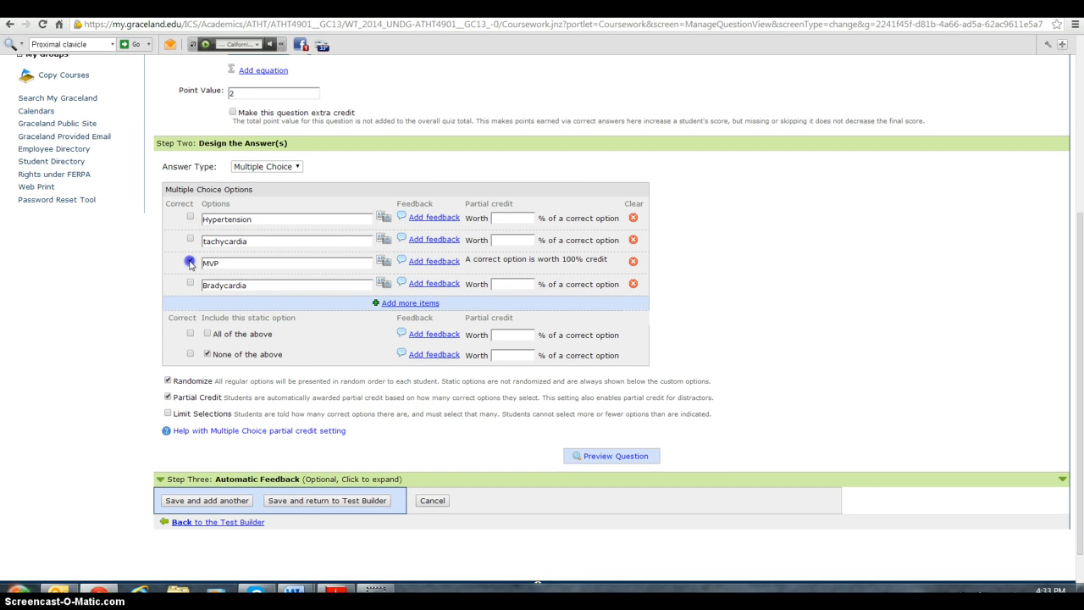
{"action": "left_click", "coordinate": [190, 260]}
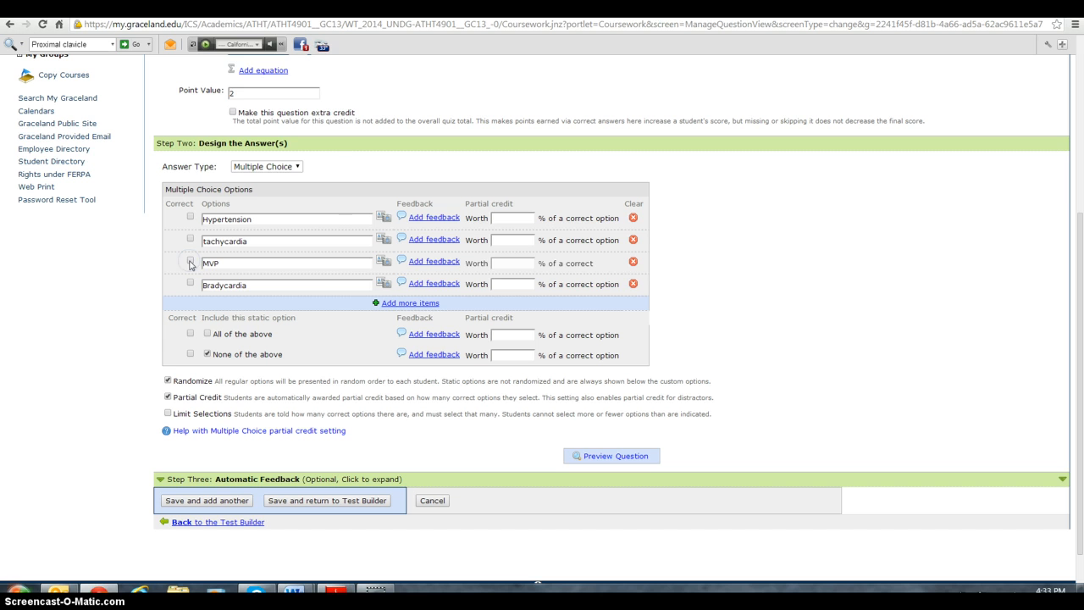
Set the partial credit worth to 60% for tachycardia and 40% for MVP.
{"action": "left_click", "coordinate": [504, 240]}
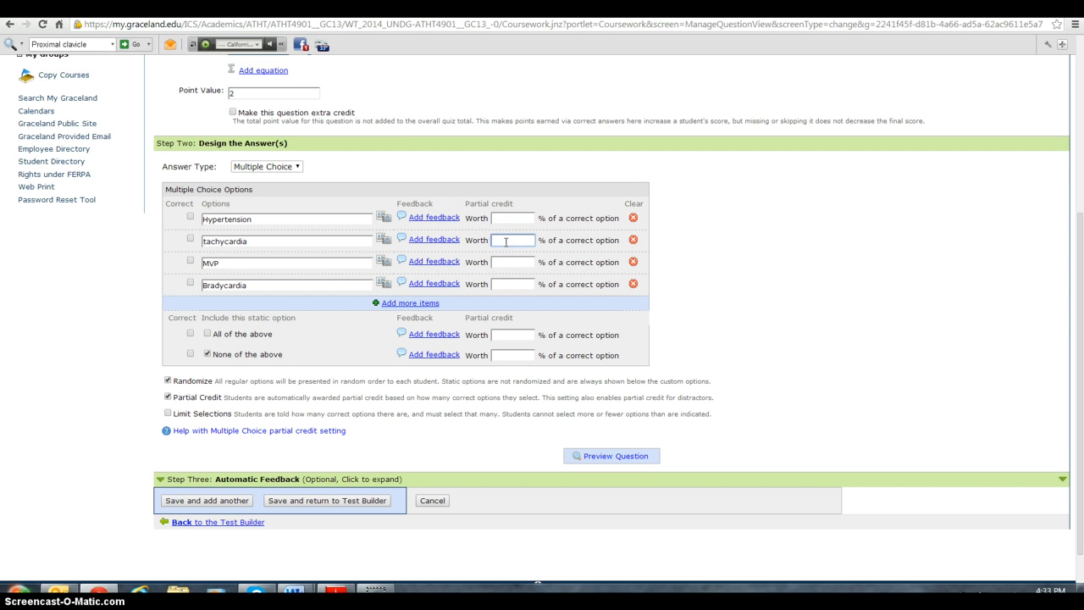
{"action": "type", "text": "60"}
{"action": "left_click", "coordinate": [507, 264]}
{"action": "type", "text": "40"}
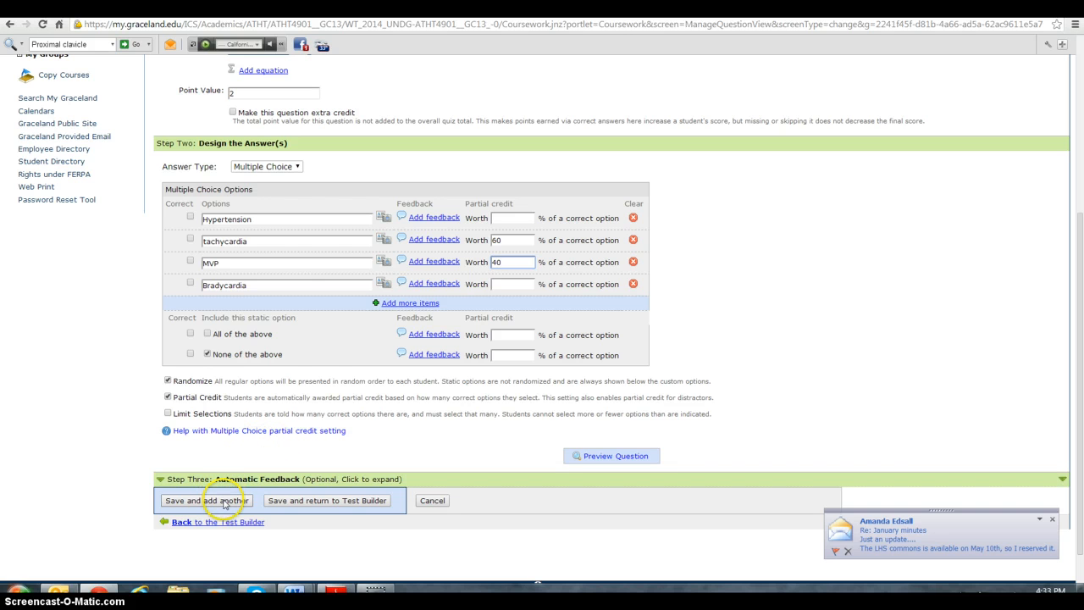
Preview the question with the partial credit settings applied, close the preview, and review the question form.
{"action": "left_click", "coordinate": [600, 458]}
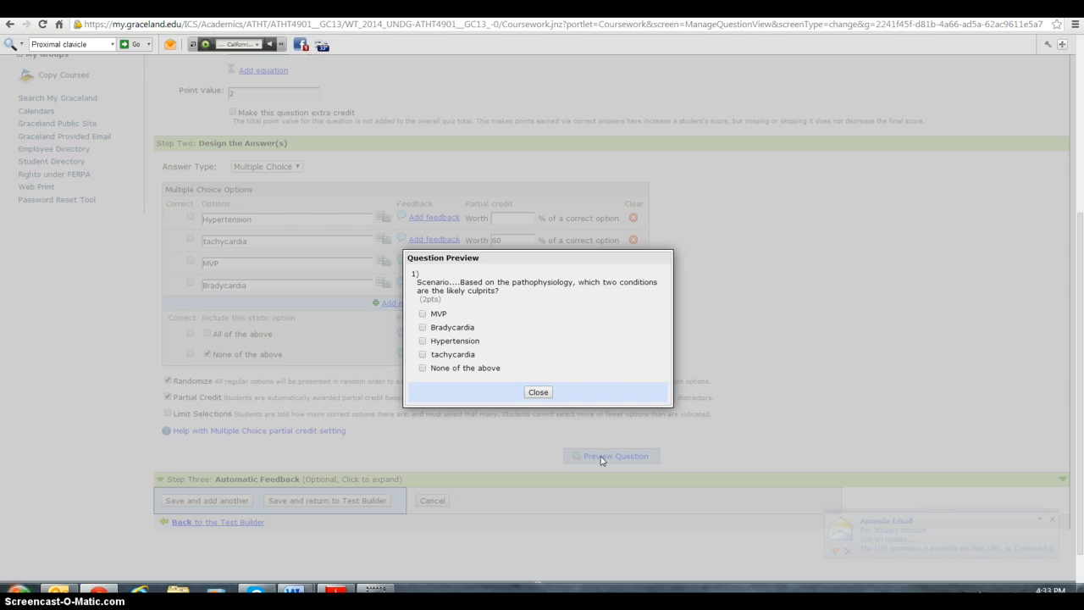
{"action": "left_click", "coordinate": [538, 392]}
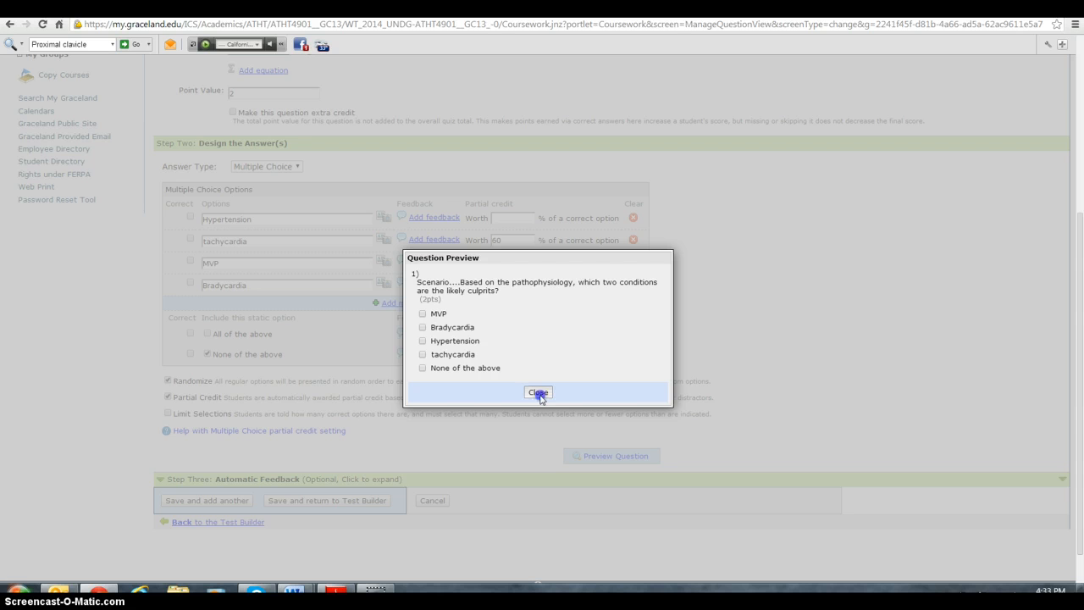
{"action": "scroll", "coordinate": [540, 399], "scroll_direction": "down", "scroll_amount": 1}
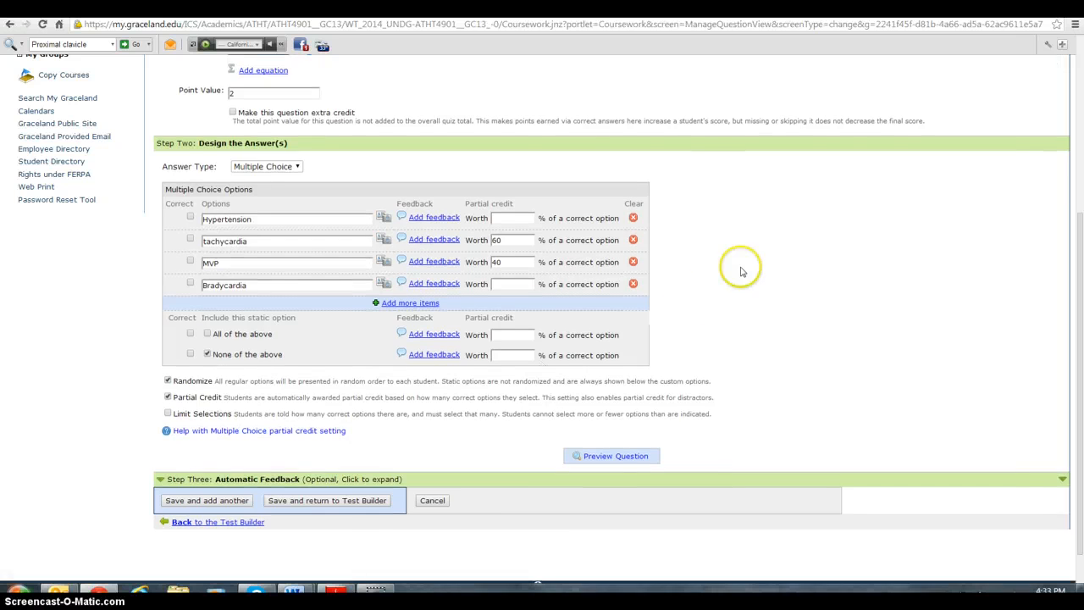
{"action": "scroll", "coordinate": [852, 298], "scroll_direction": "up", "scroll_amount": 2}
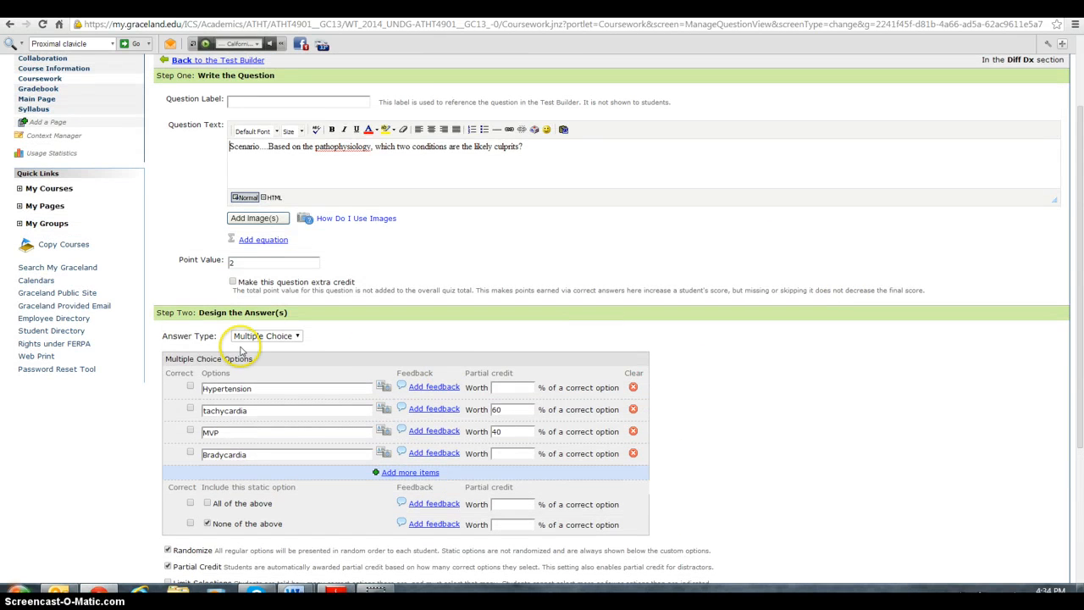
Mark the tachycardia and MVP options as correct answers for the two-conditions question.
{"action": "left_click_drag", "start_coordinate": [524, 146], "coordinate": [464, 146]}
{"action": "left_click", "coordinate": [552, 156]}
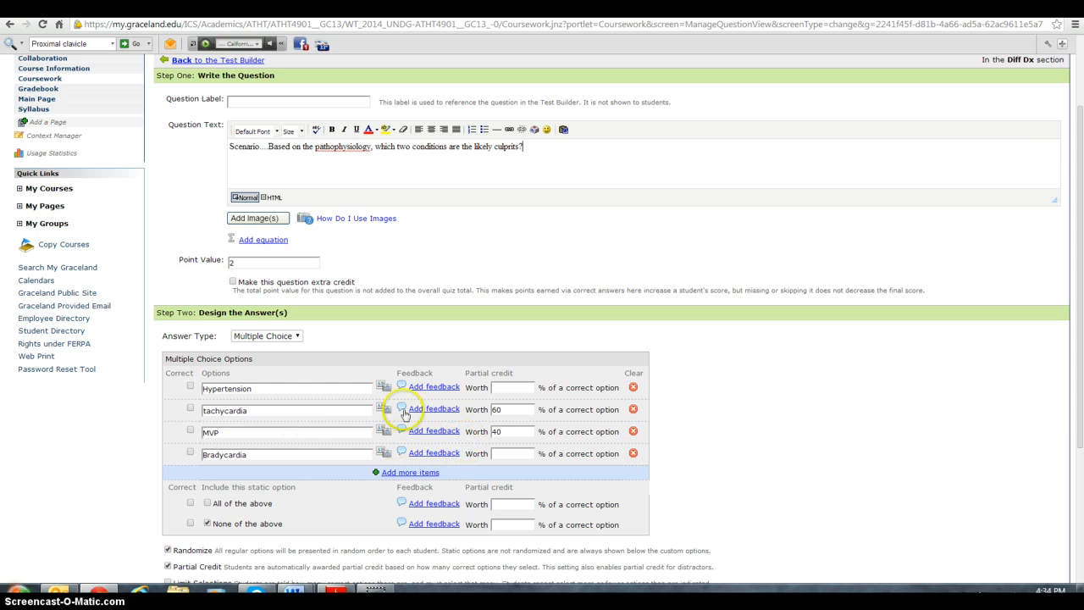
{"action": "left_click", "coordinate": [189, 409]}
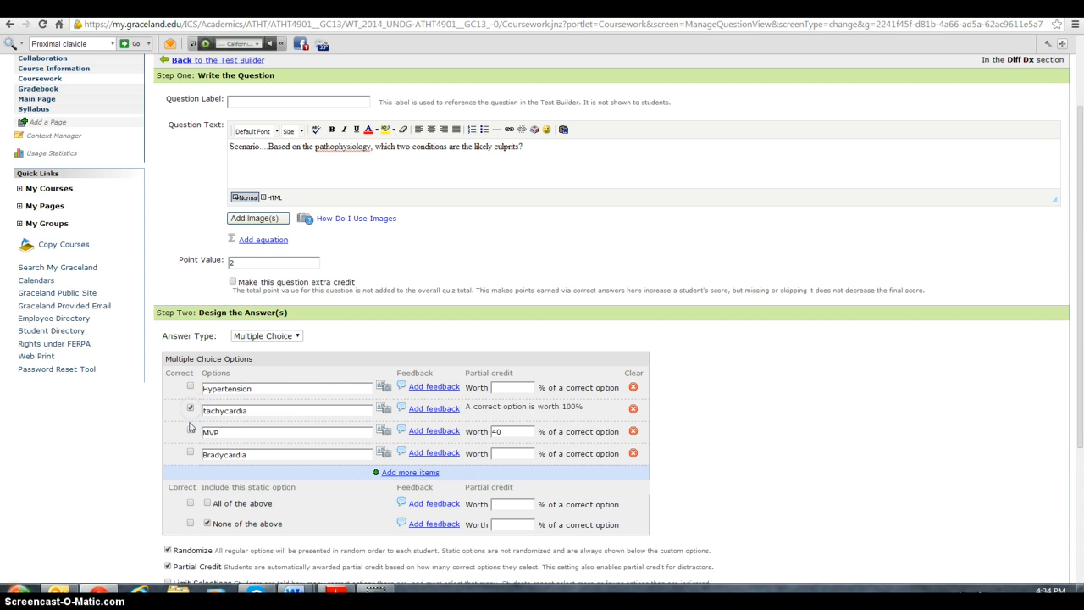
{"action": "left_click", "coordinate": [190, 431]}
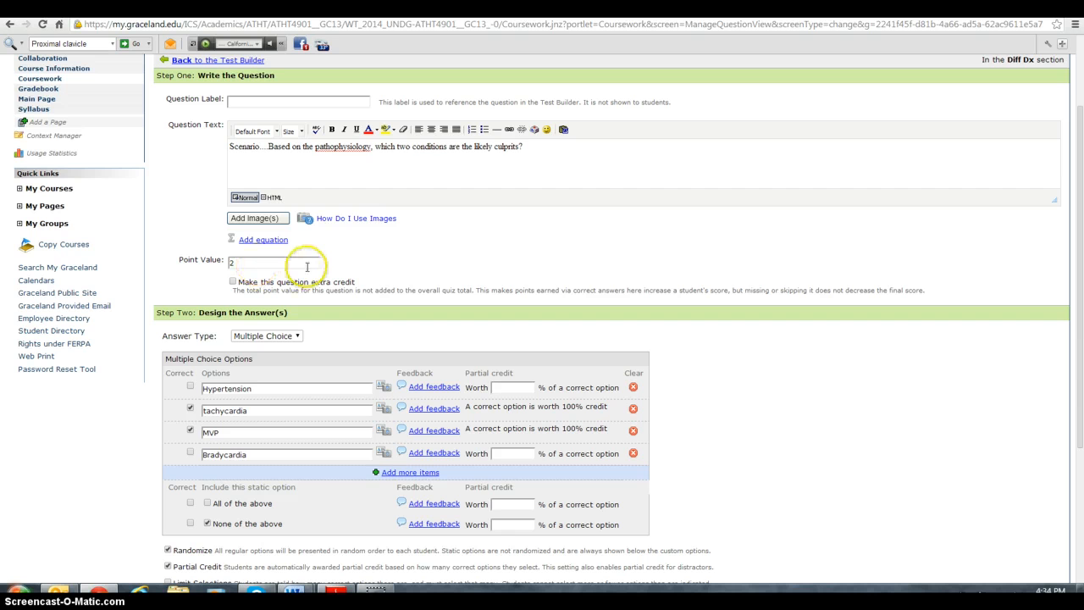
Start a feedback comment for the Hypertension option with the text "Watch a video".
{"action": "left_click", "coordinate": [433, 390]}
{"action": "left_click", "coordinate": [496, 302]}
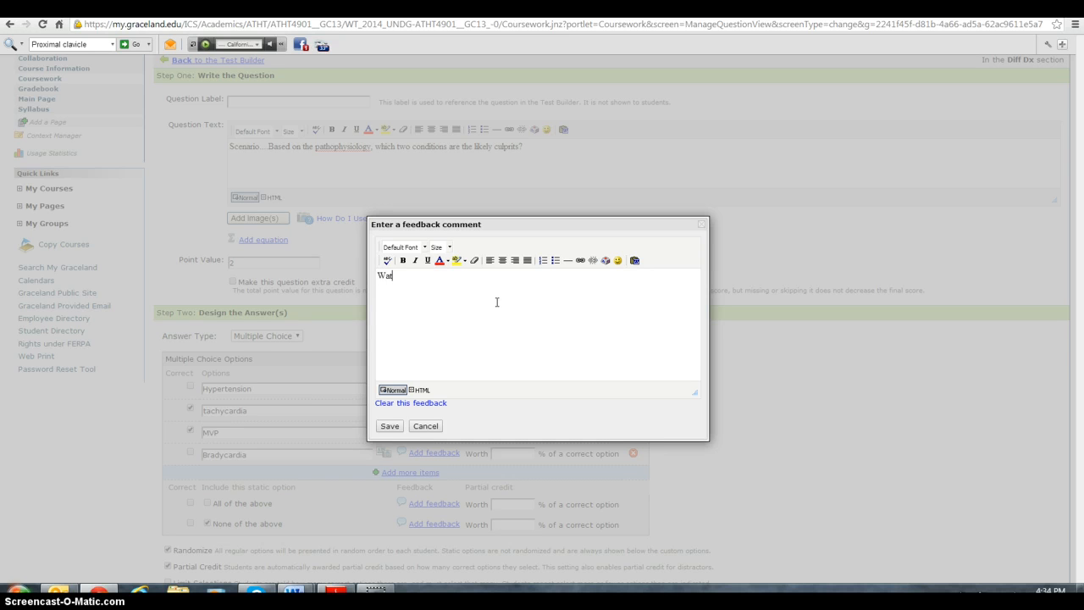
{"action": "type", "text": "Watch a video"}
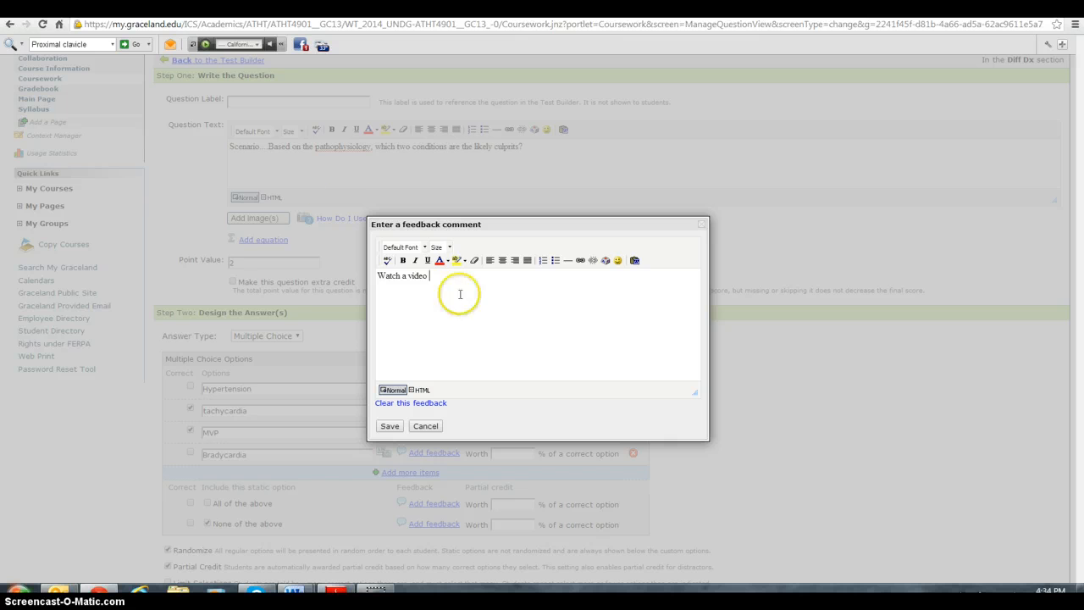
Switch to the Bing page with the Hypertension video and copy its full web address.
{"action": "left_click", "coordinate": [351, 2]}
{"action": "left_click", "coordinate": [353, 22]}
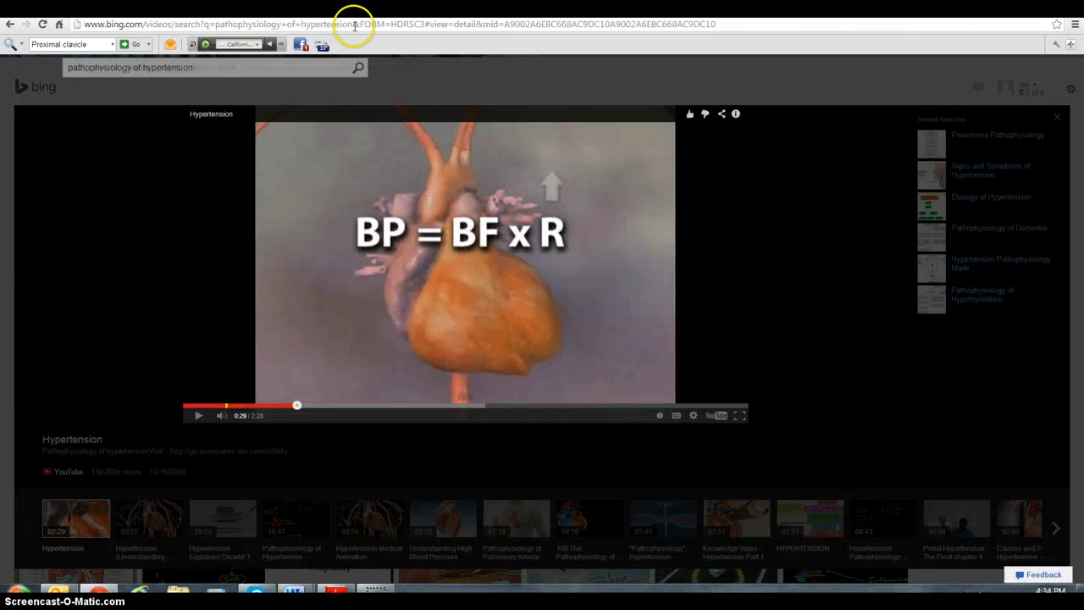
{"action": "right_click", "coordinate": [353, 24]}
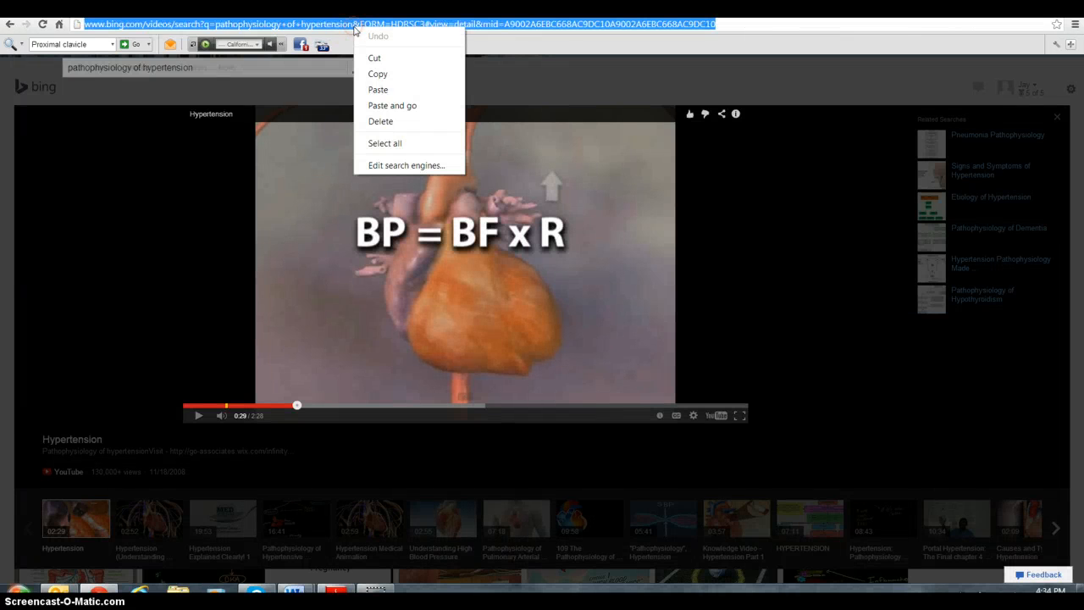
{"action": "left_click", "coordinate": [378, 75]}
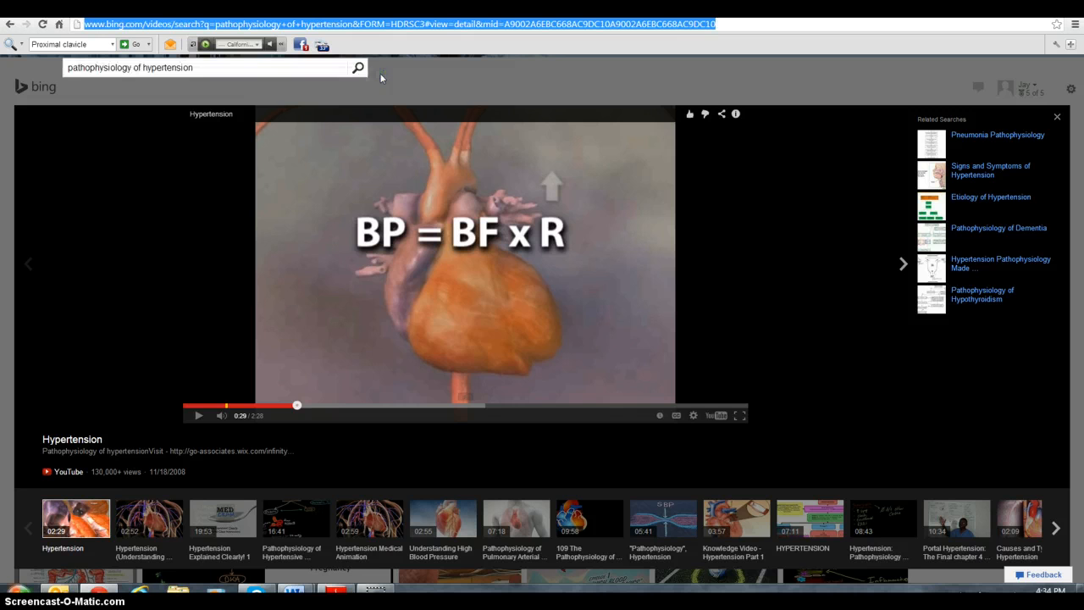
Return to the Hypertension feedback comment, paste the copied video address after "Watch a video", and save the comment.
{"action": "left_click", "coordinate": [203, 2]}
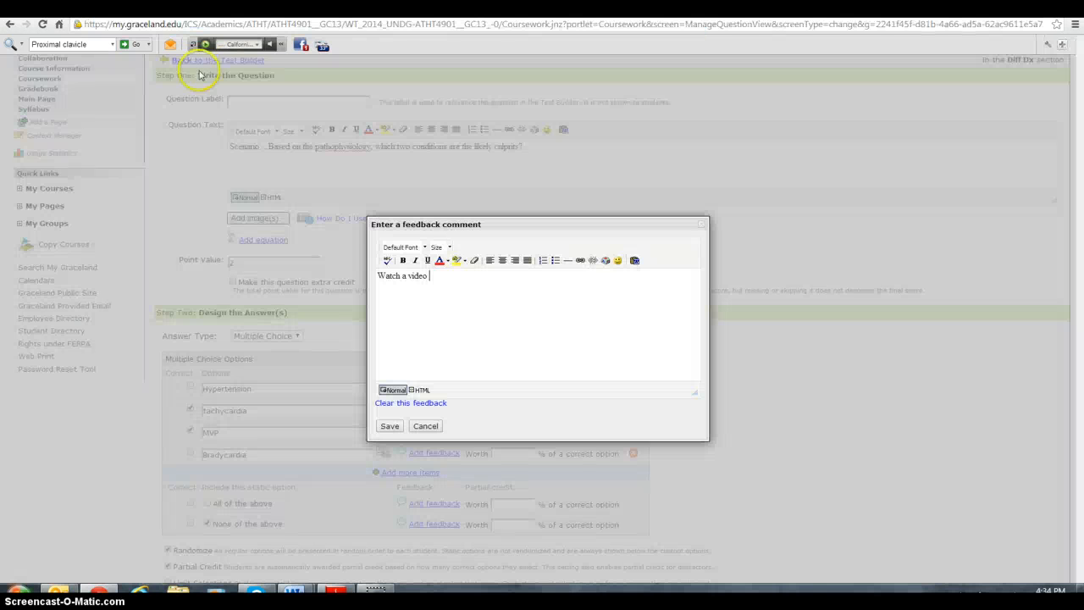
{"action": "right_click", "coordinate": [432, 281]}
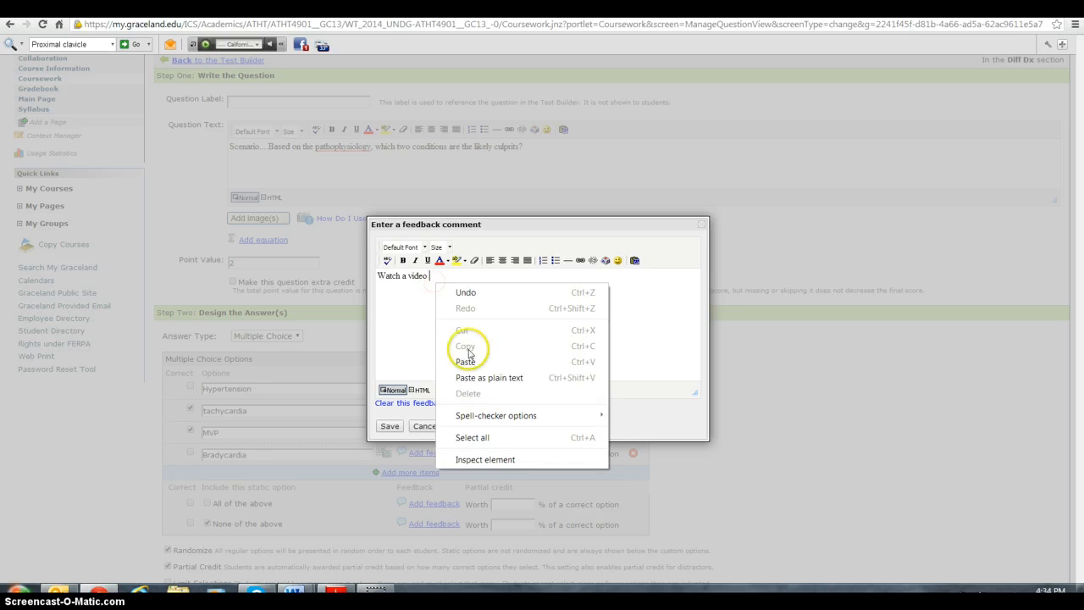
{"action": "left_click", "coordinate": [466, 362]}
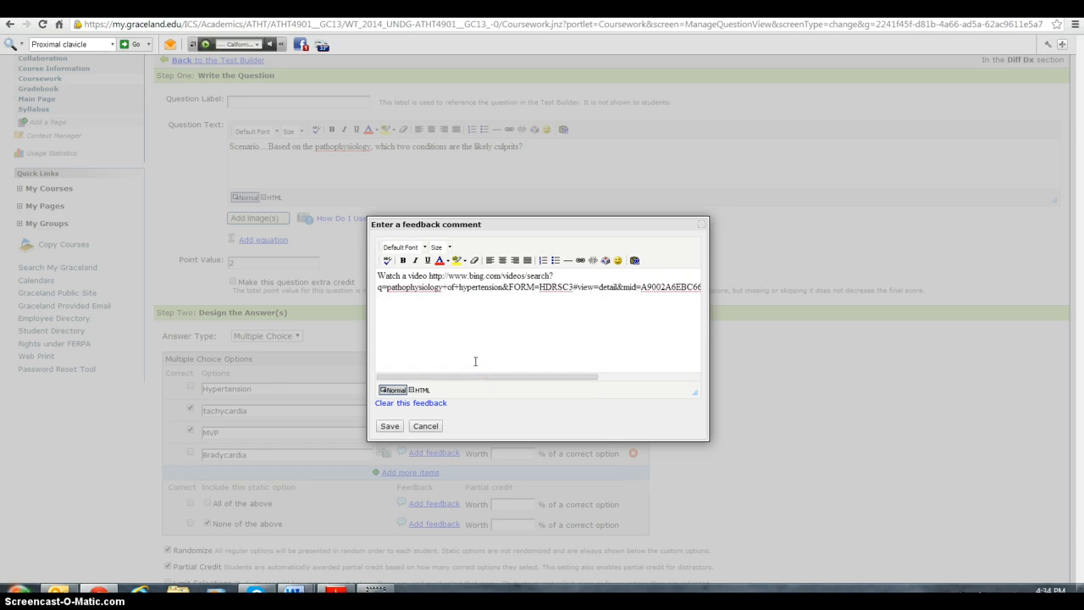
{"action": "left_click", "coordinate": [385, 428]}
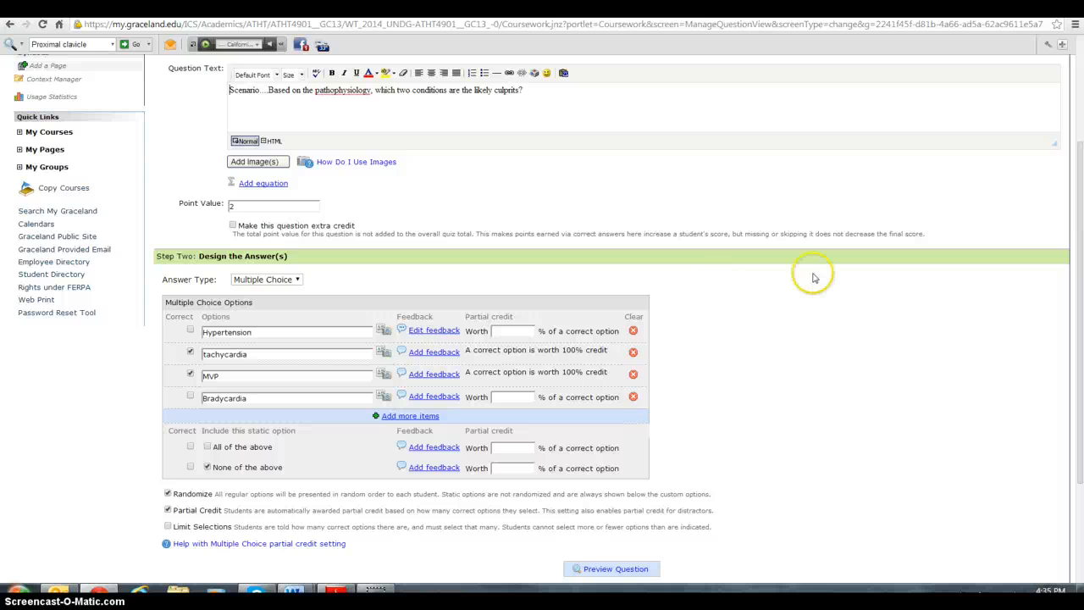
Replace the question wording after "Scenario...." with "Check all that apply" and set the point value to 4.
{"action": "left_click_drag", "start_coordinate": [523, 89], "coordinate": [271, 86]}
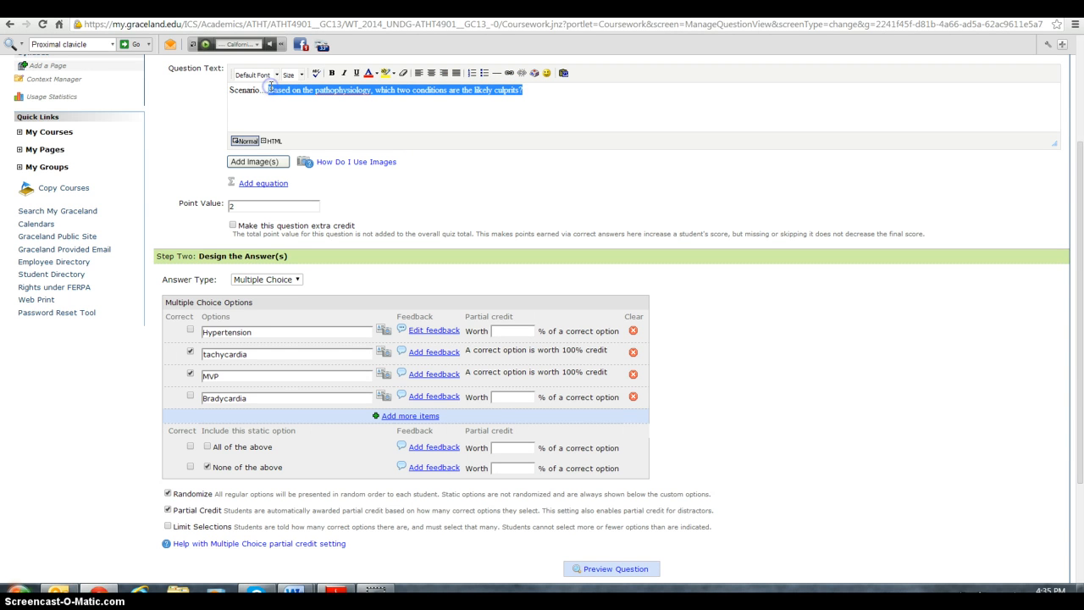
{"action": "type", "text": "Check all that apply"}
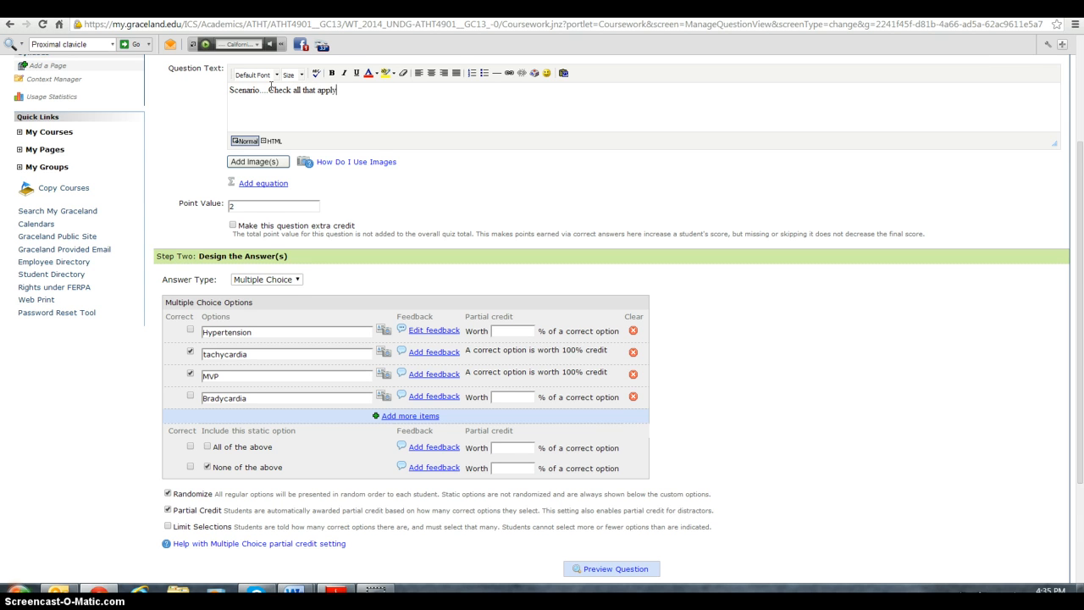
{"action": "left_click_drag", "start_coordinate": [242, 206], "coordinate": [229, 209]}
{"action": "type", "text": "4"}
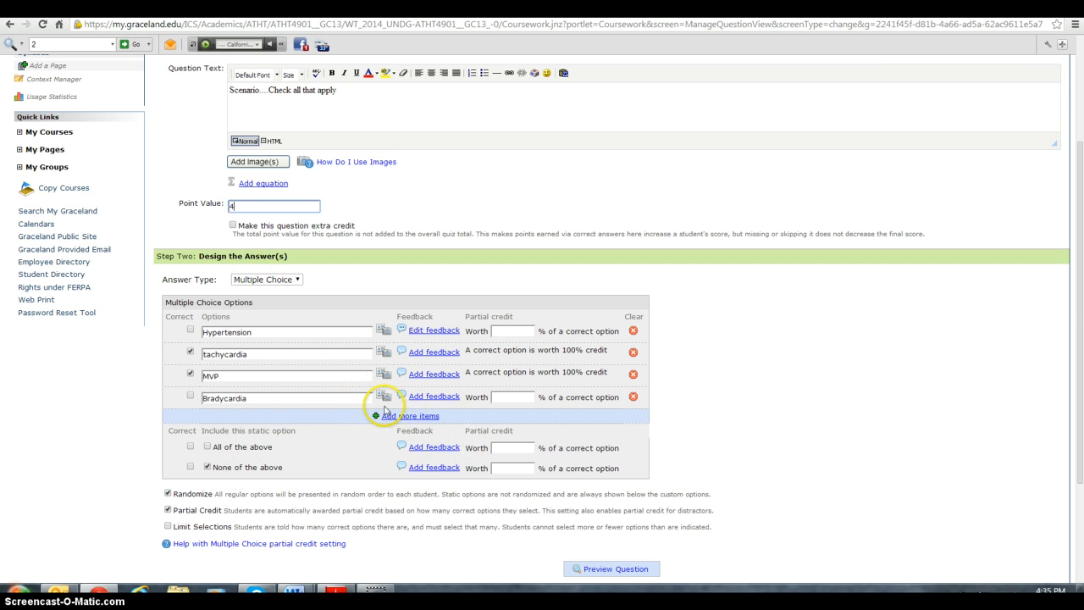
Add four more answer options below Bradycardia and fill them with placeholder texts kjllj, lkj;lj, lkjl; and lkjlkj.
{"action": "left_click", "coordinate": [406, 418]}
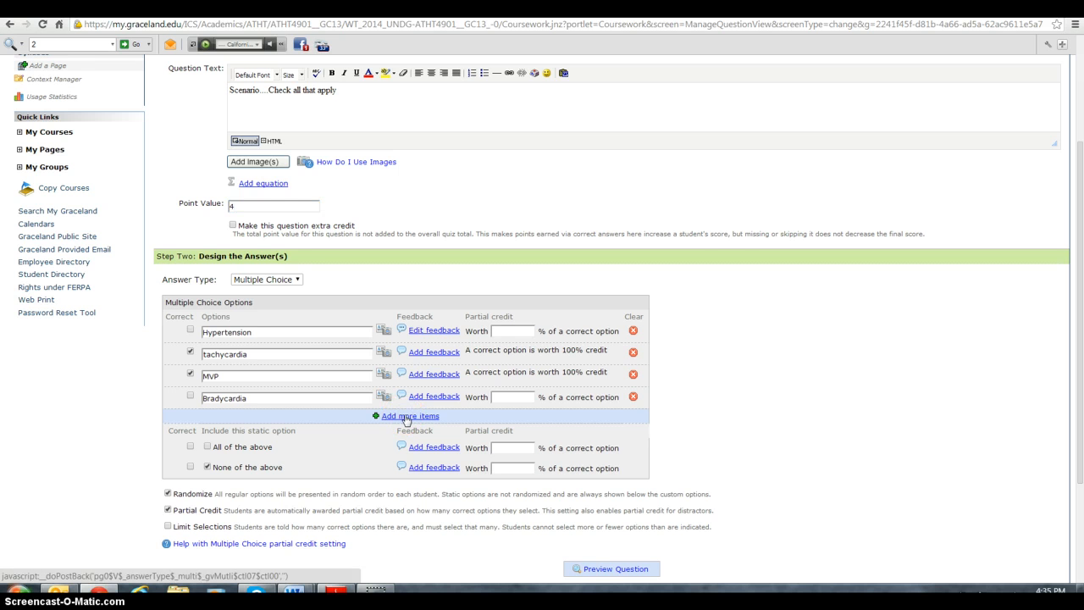
{"action": "left_click", "coordinate": [218, 423]}
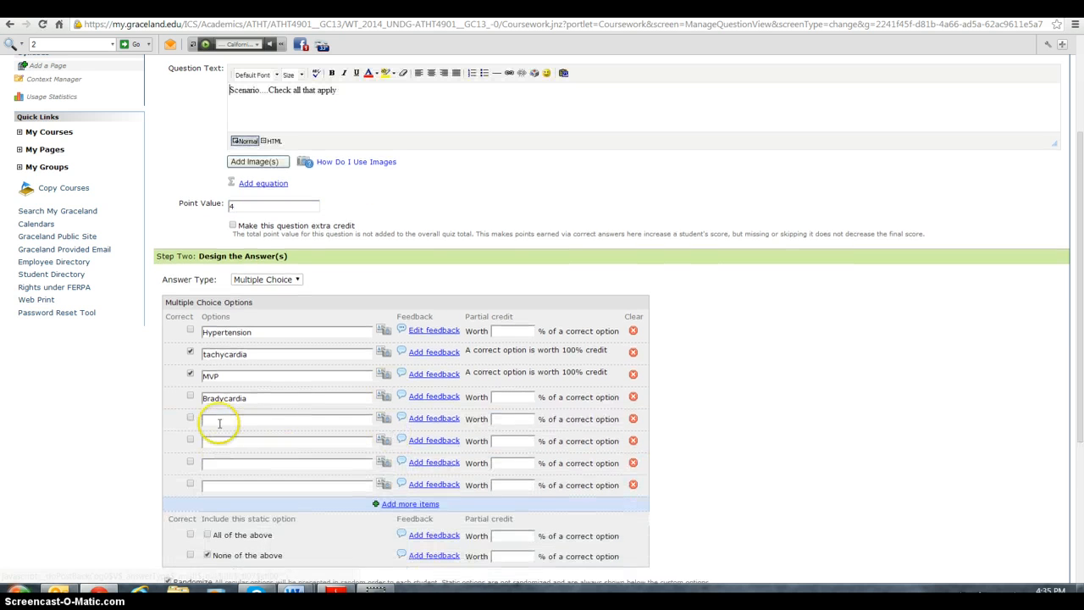
{"action": "type", "text": "kjlh"}
{"action": "left_click", "coordinate": [217, 441]}
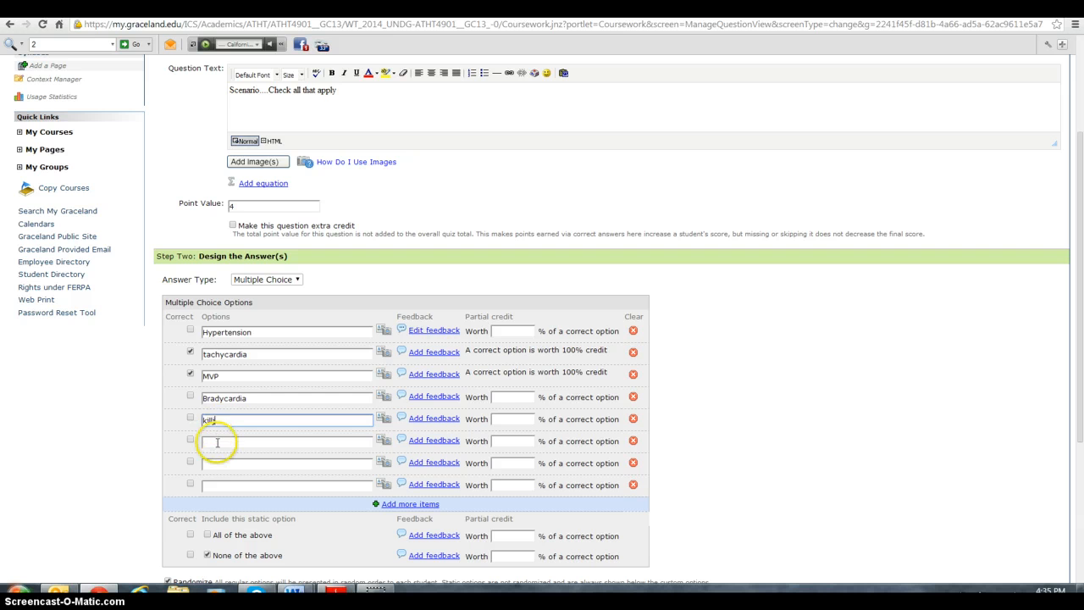
{"action": "type", "text": "lkj;lj"}
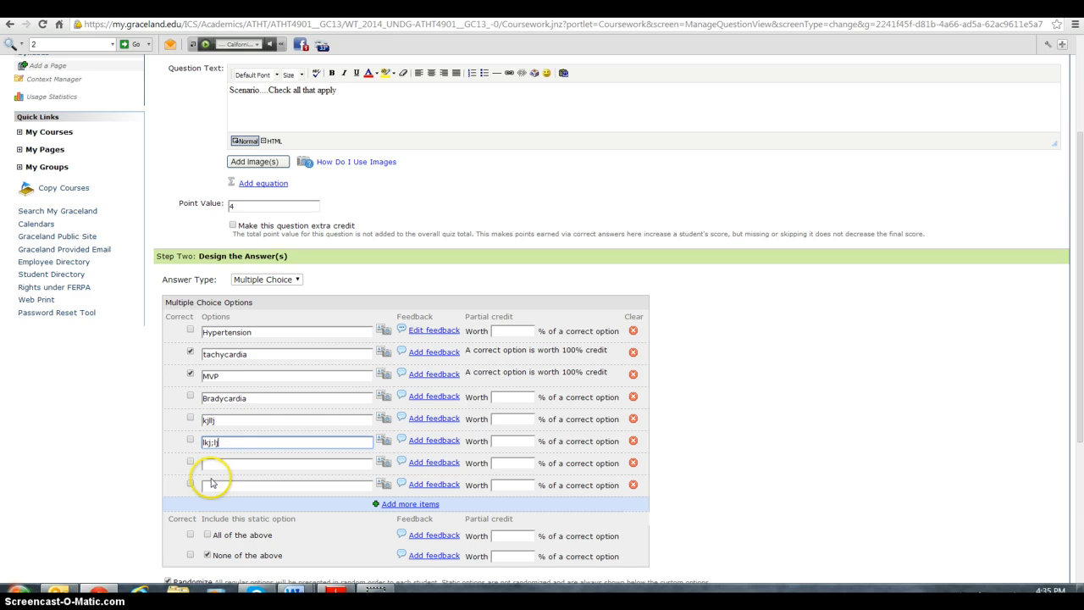
{"action": "left_click", "coordinate": [216, 461]}
{"action": "type", "text": "l"}
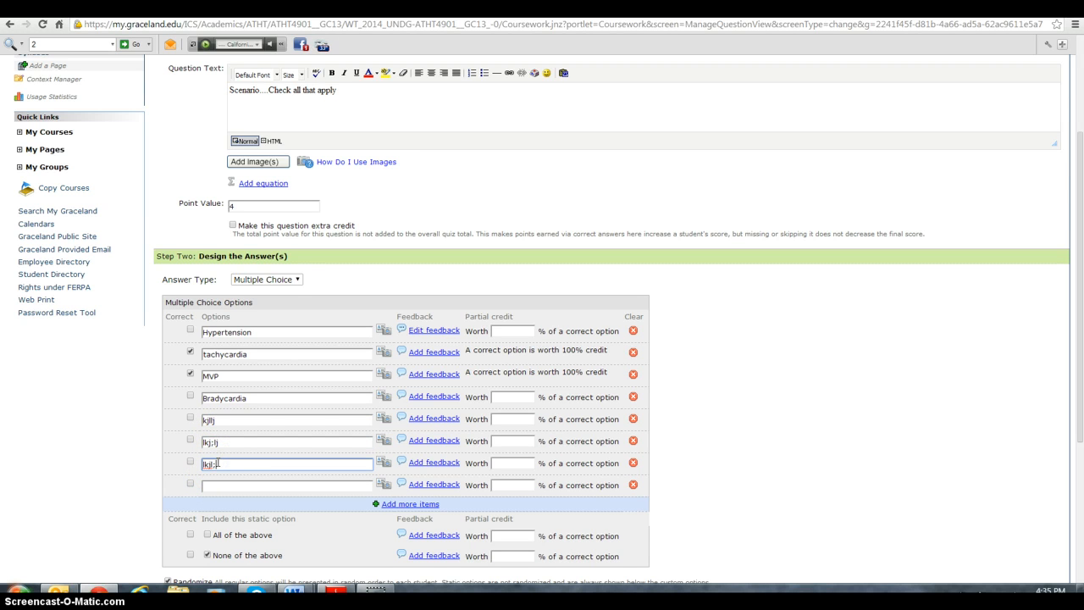
{"action": "type", "text": "kjl;"}
{"action": "left_click", "coordinate": [219, 485]}
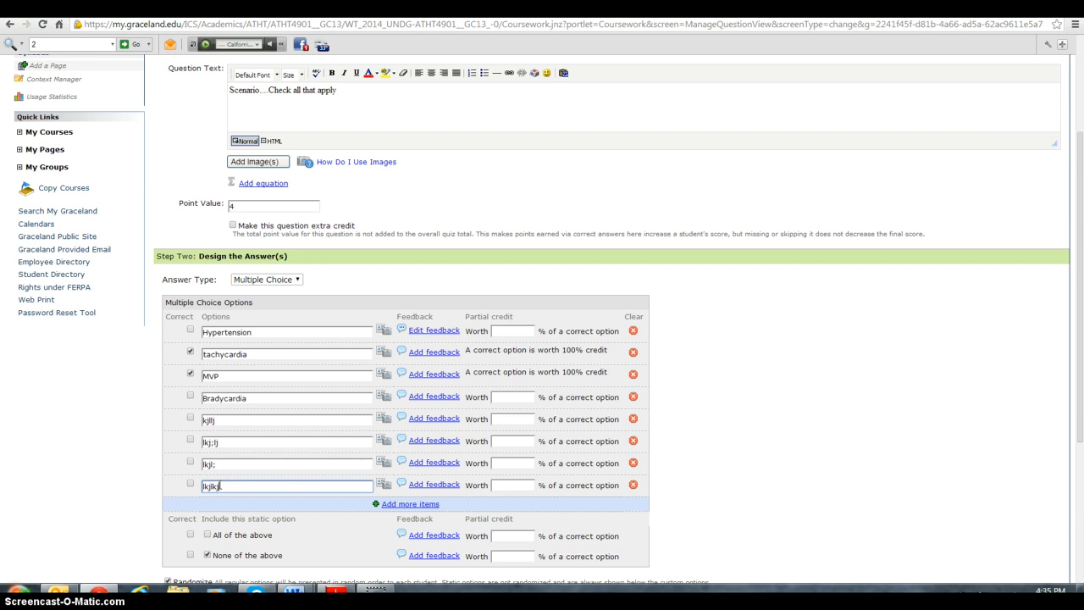
{"action": "type", "text": "lkjlkj"}
Exclude the "None of the above" static option and mark Hypertension and Bradycardia as correct too.
{"action": "left_click", "coordinate": [208, 555]}
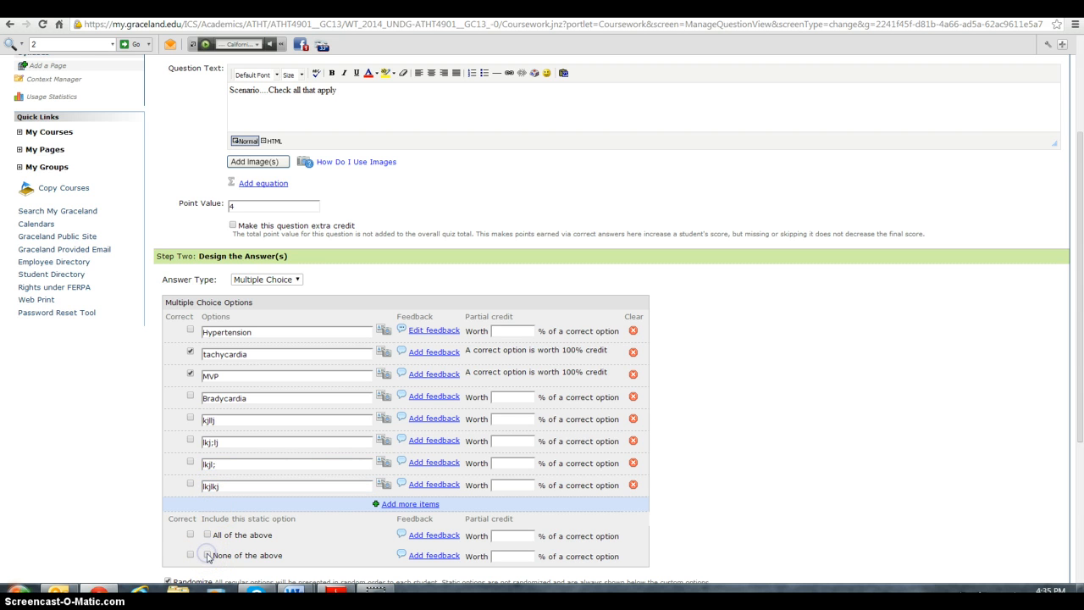
{"action": "left_click", "coordinate": [190, 330]}
{"action": "left_click", "coordinate": [190, 396]}
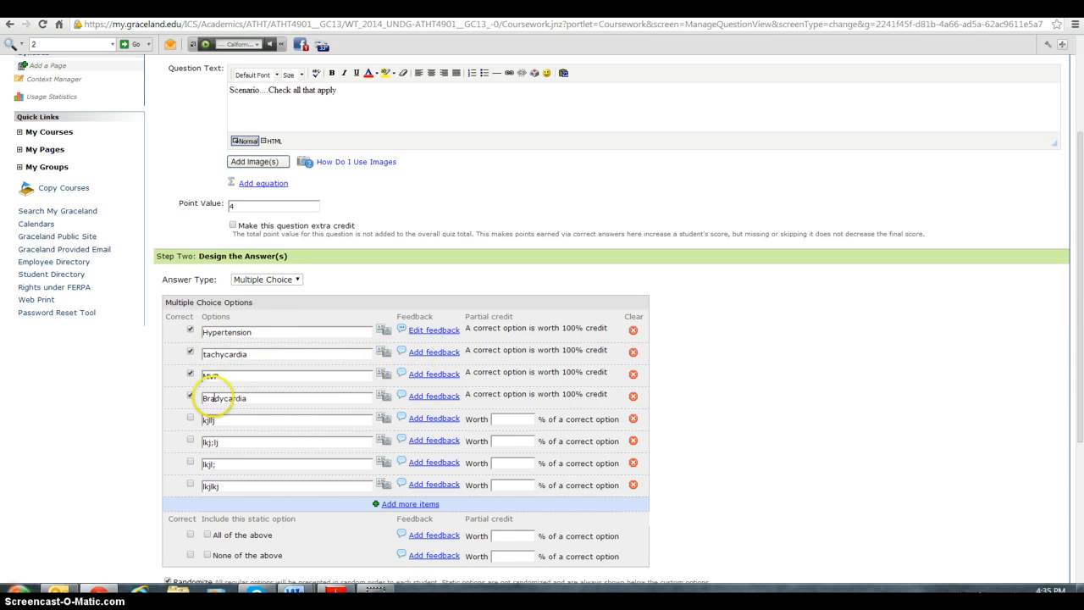
Turn off the Partial Credit setting for the multiple choice question.
{"action": "scroll", "coordinate": [769, 366], "scroll_direction": "down", "scroll_amount": 1}
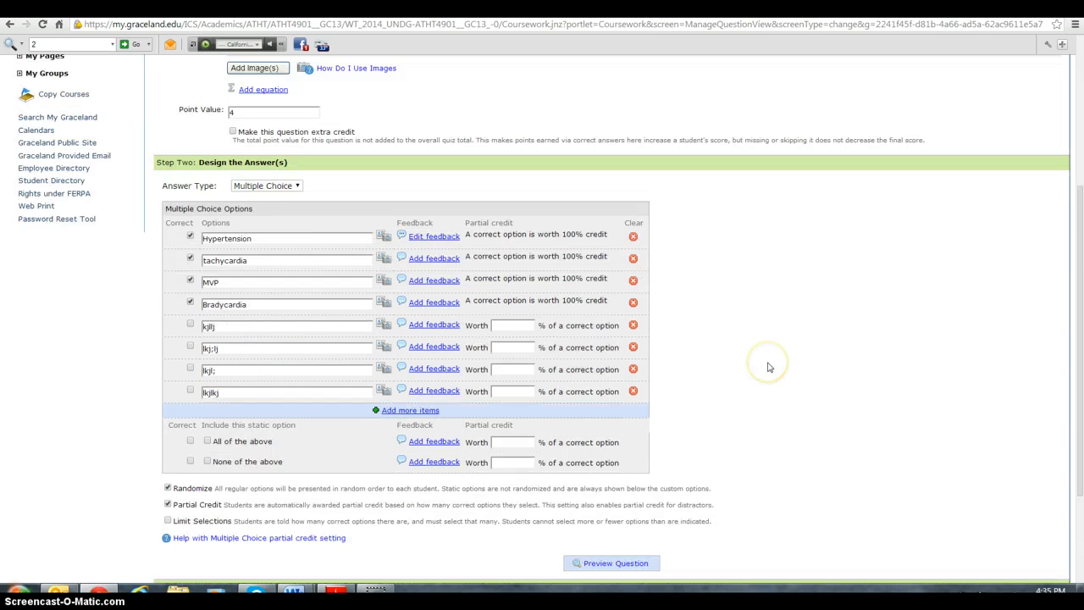
{"action": "scroll", "coordinate": [769, 367], "scroll_direction": "down", "scroll_amount": 1}
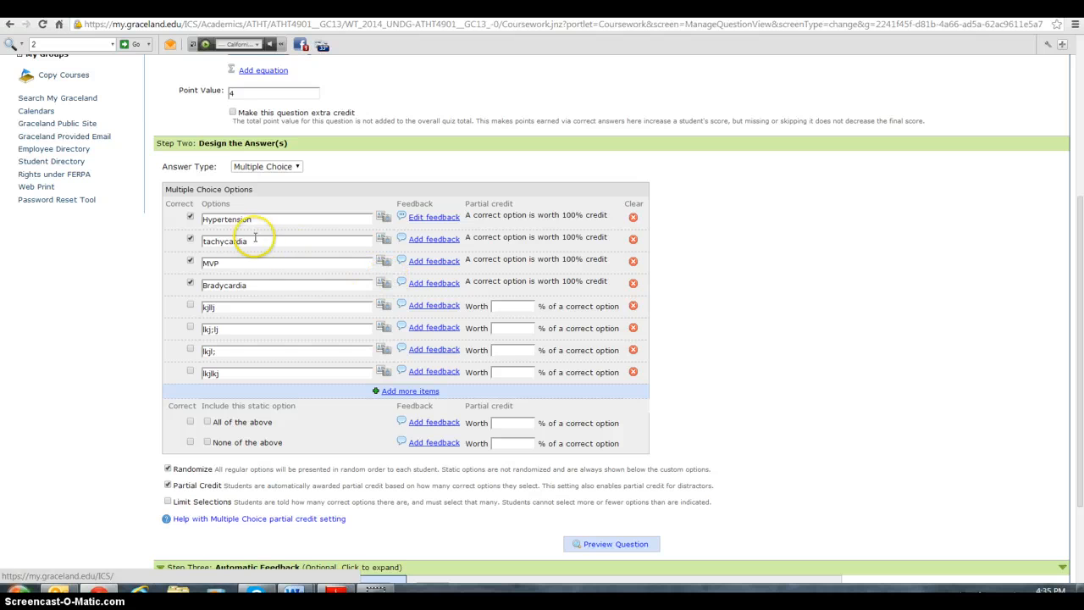
{"action": "left_click", "coordinate": [167, 485]}
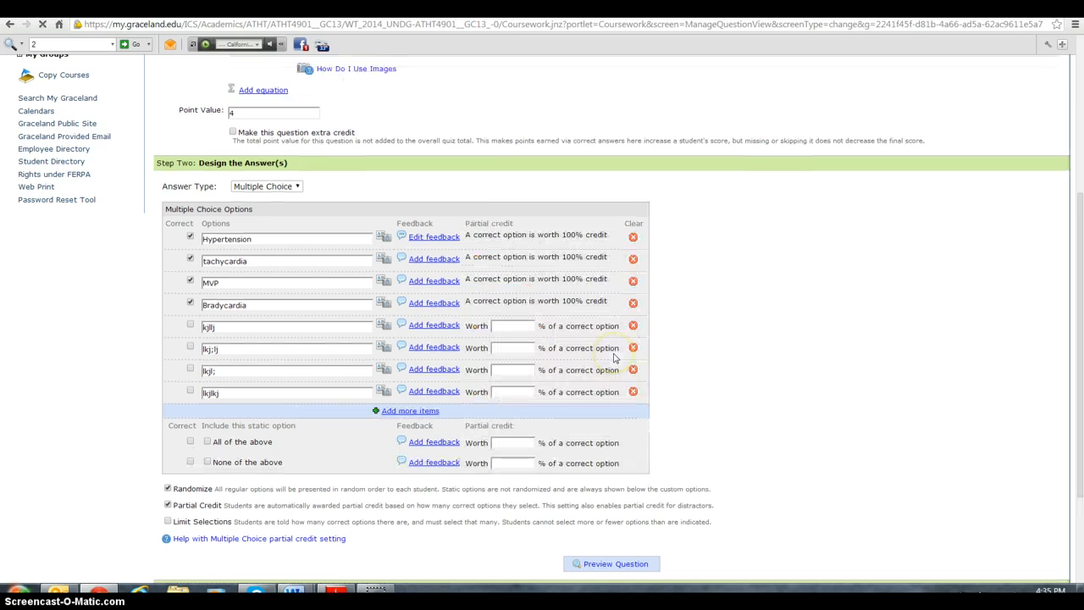
{"action": "scroll", "coordinate": [595, 350], "scroll_direction": "down", "scroll_amount": 1}
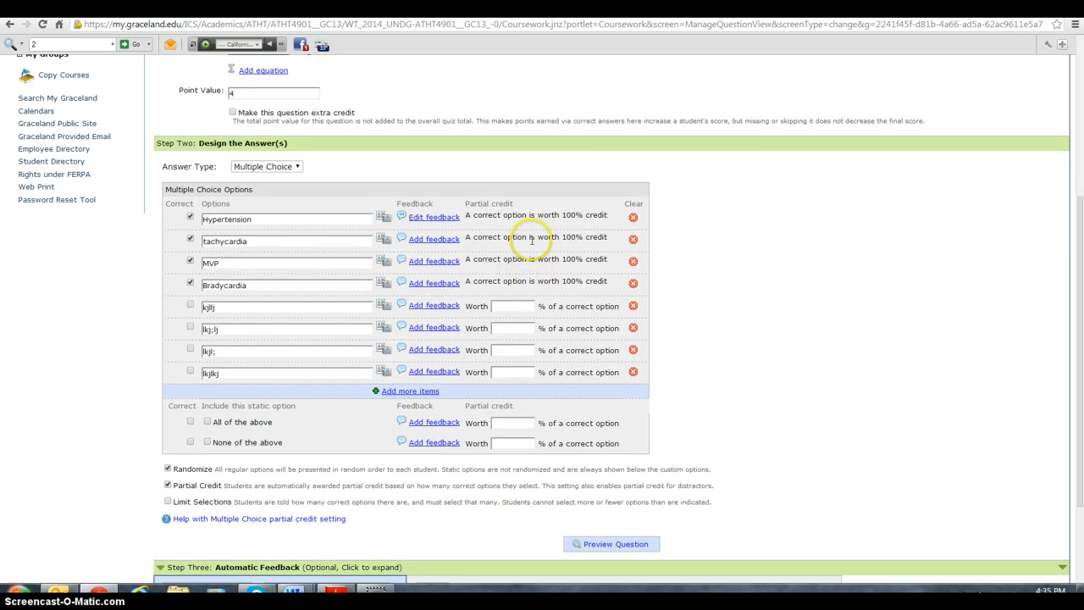
{"action": "left_click", "coordinate": [168, 486]}
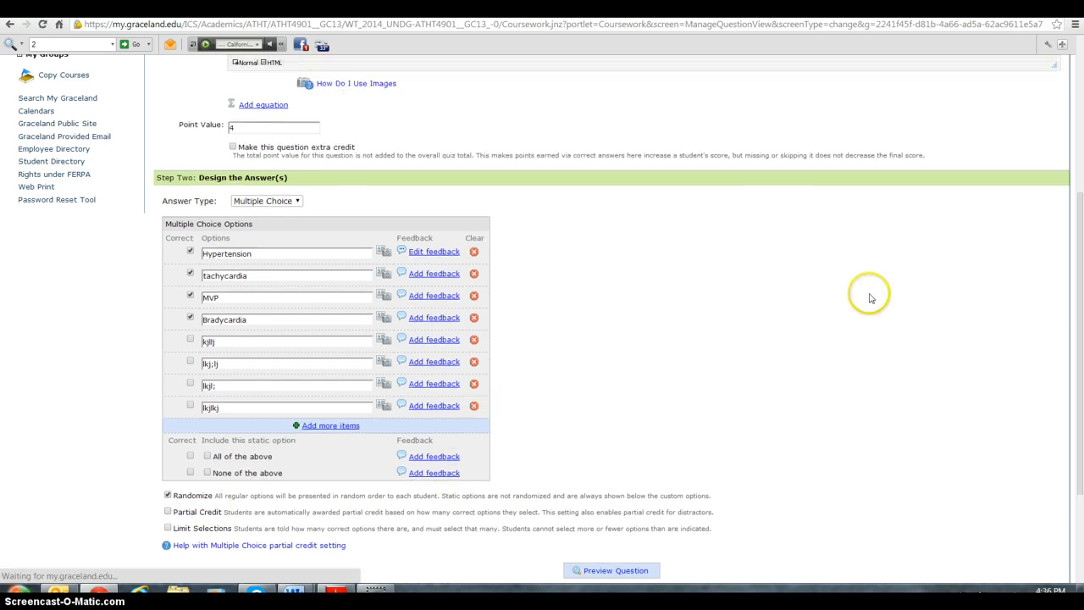
Preview the revised question and try a sample response with Bradycardia, lkj;lj, Hypertension and MVP selected.
{"action": "scroll", "coordinate": [724, 378], "scroll_direction": "up", "scroll_amount": 3}
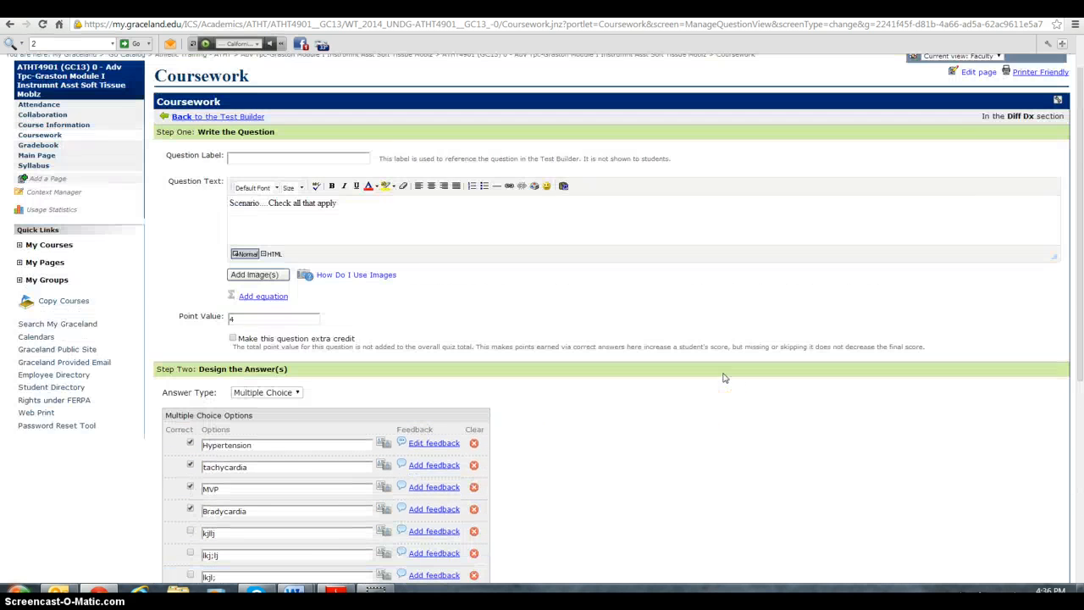
{"action": "scroll", "coordinate": [724, 378], "scroll_direction": "down", "scroll_amount": 2}
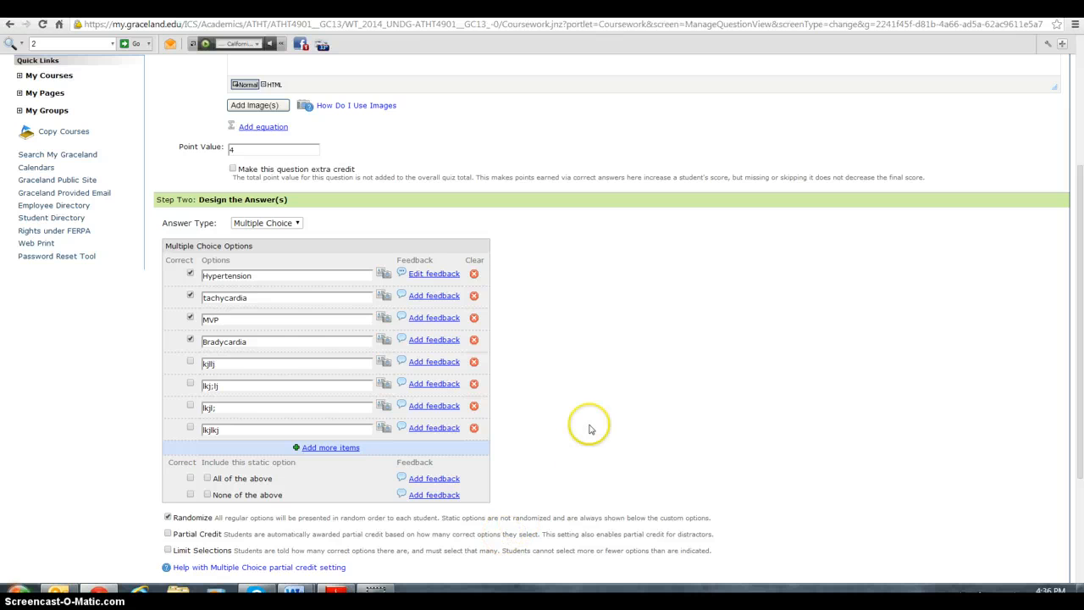
{"action": "scroll", "coordinate": [589, 427], "scroll_direction": "down", "scroll_amount": 3}
{"action": "left_click", "coordinate": [602, 464]}
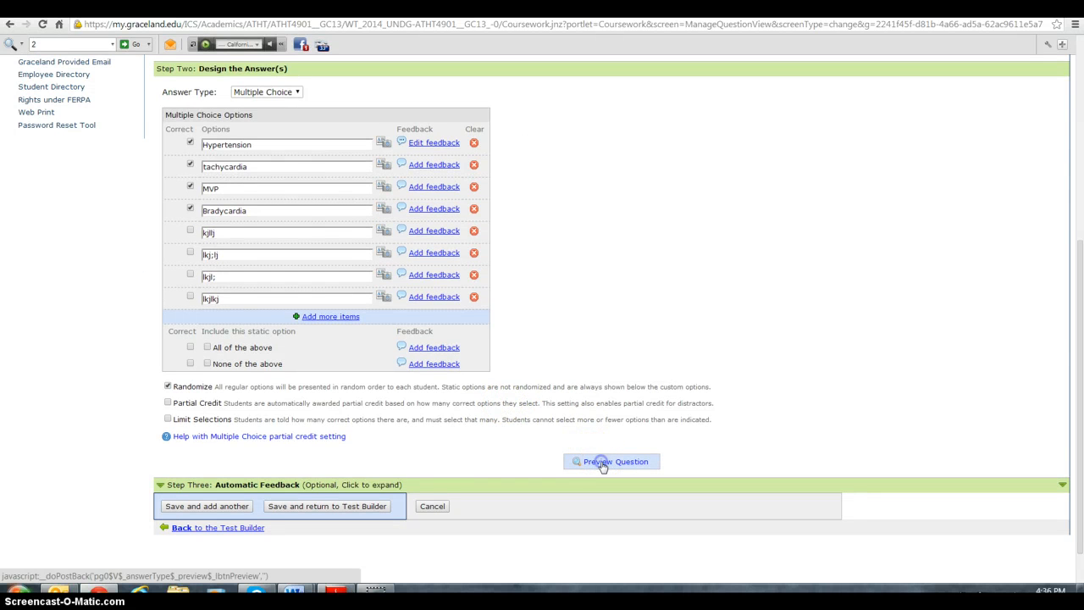
{"action": "left_click", "coordinate": [602, 464]}
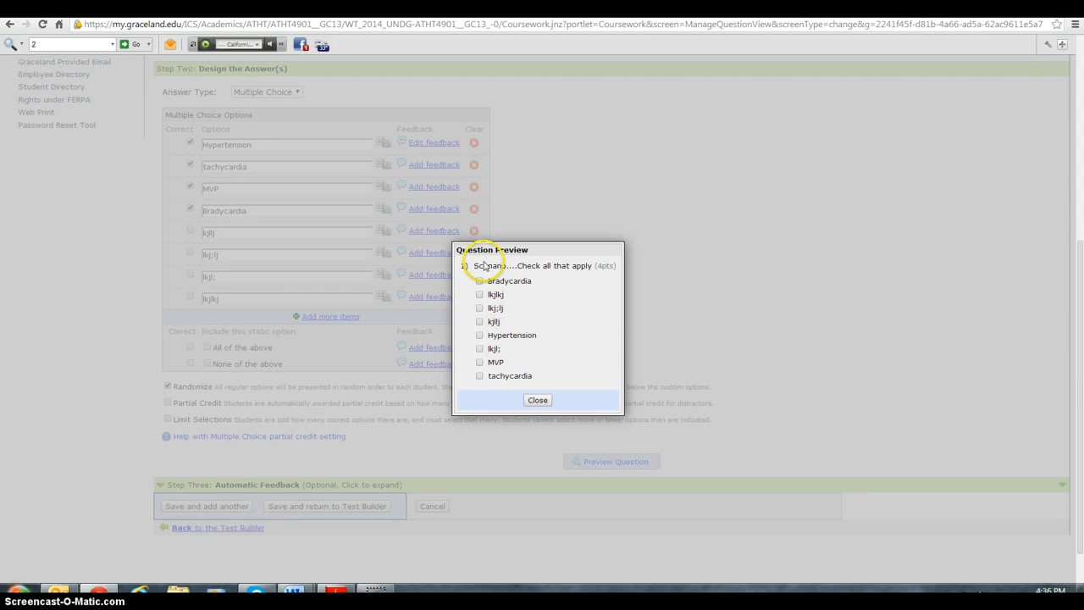
{"action": "left_click", "coordinate": [480, 282]}
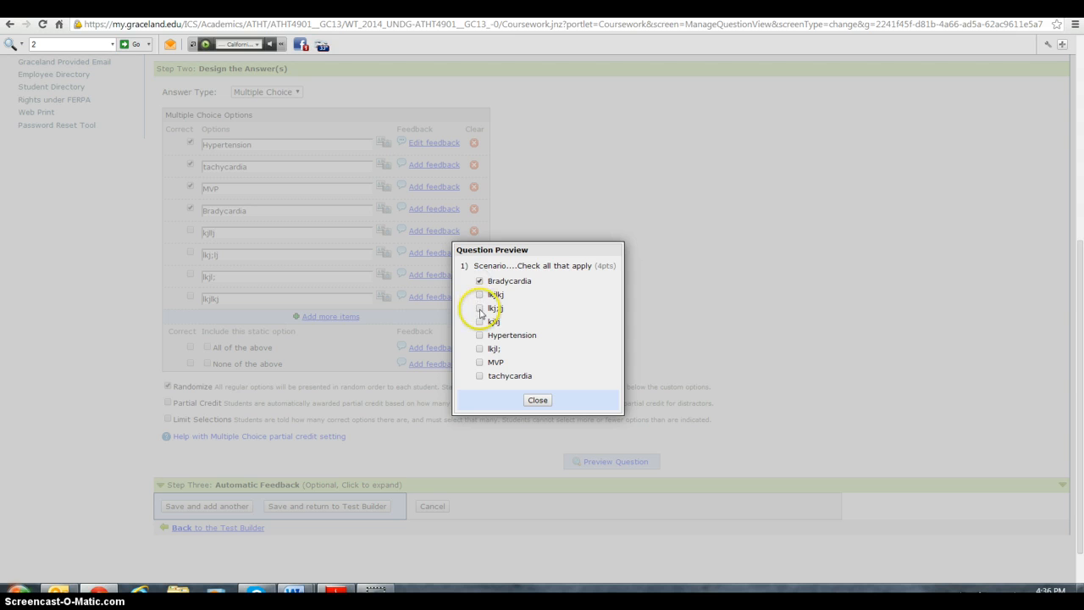
{"action": "left_click", "coordinate": [480, 309]}
{"action": "left_click", "coordinate": [480, 335]}
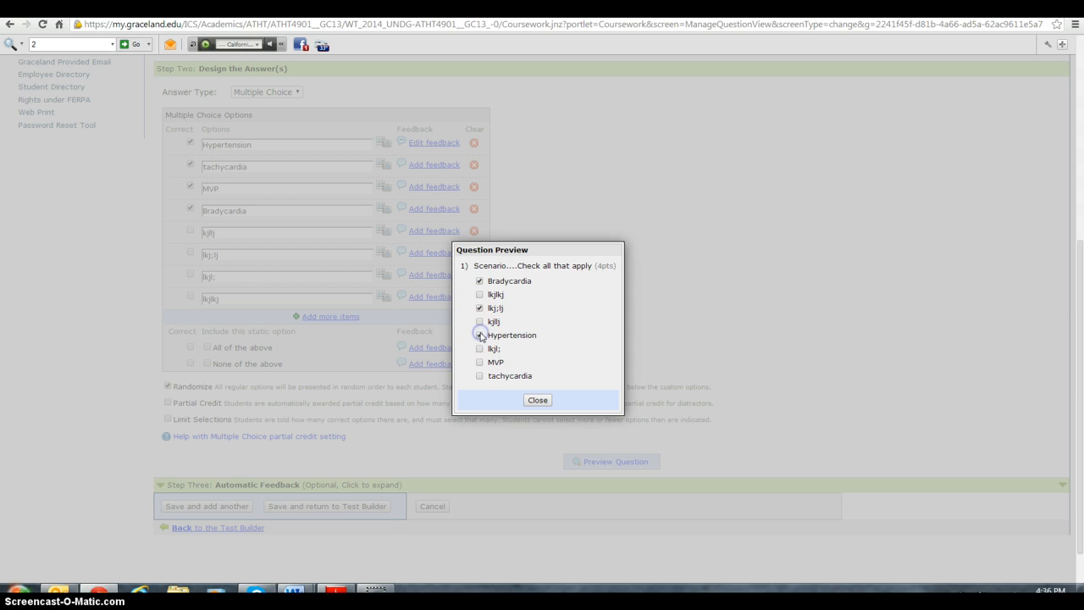
{"action": "left_click", "coordinate": [480, 364]}
{"action": "left_click", "coordinate": [480, 376]}
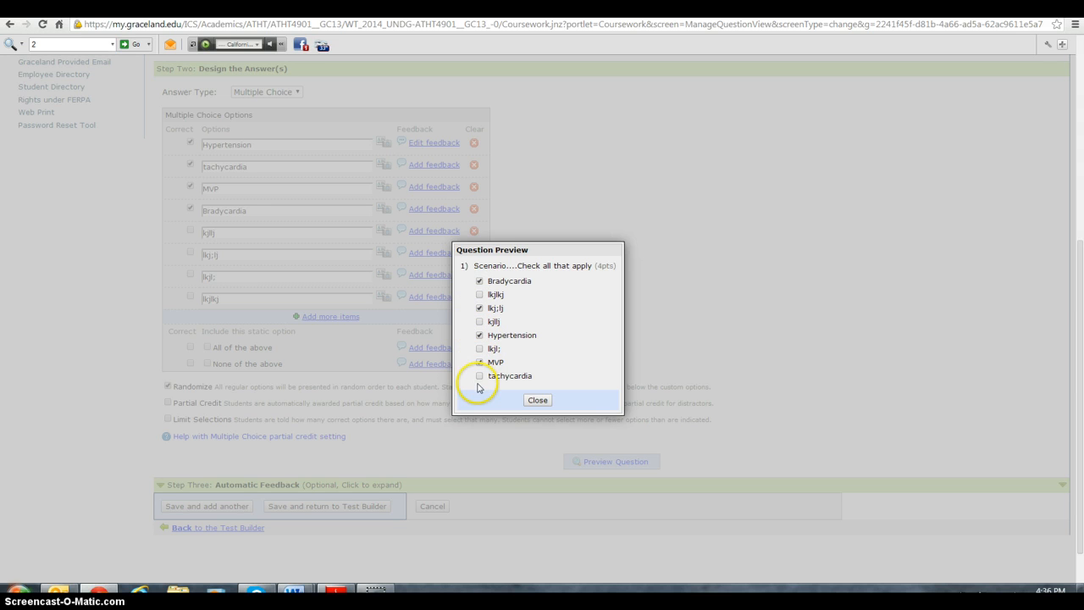
Change the preview's sample response to Bradycardia, Hypertension and tachycardia only, and close the question preview.
{"action": "left_click", "coordinate": [479, 295]}
{"action": "left_click", "coordinate": [480, 294]}
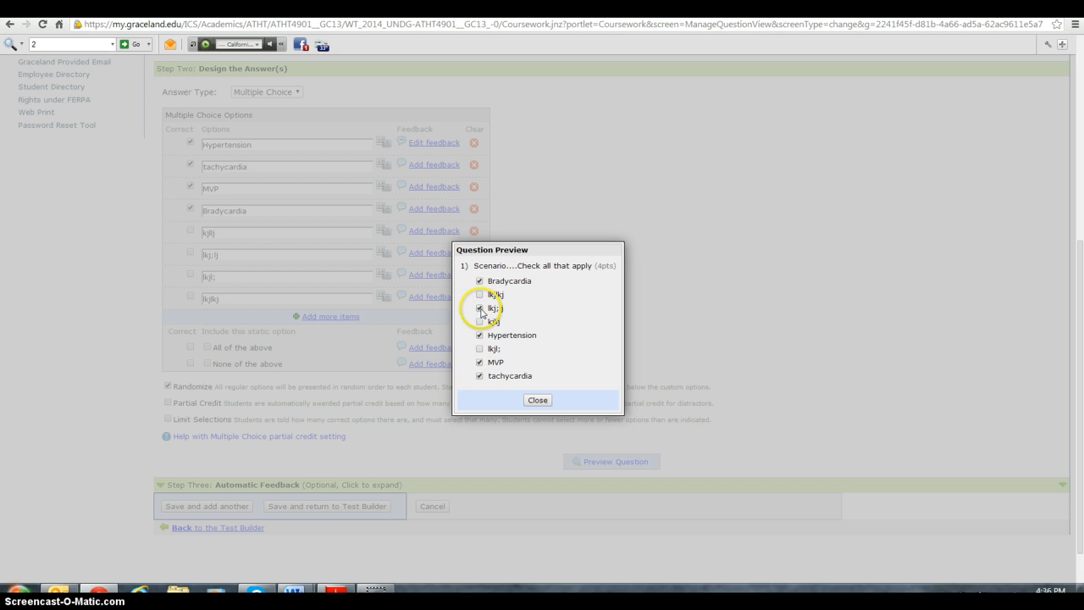
{"action": "left_click", "coordinate": [479, 360]}
{"action": "left_click", "coordinate": [539, 398]}
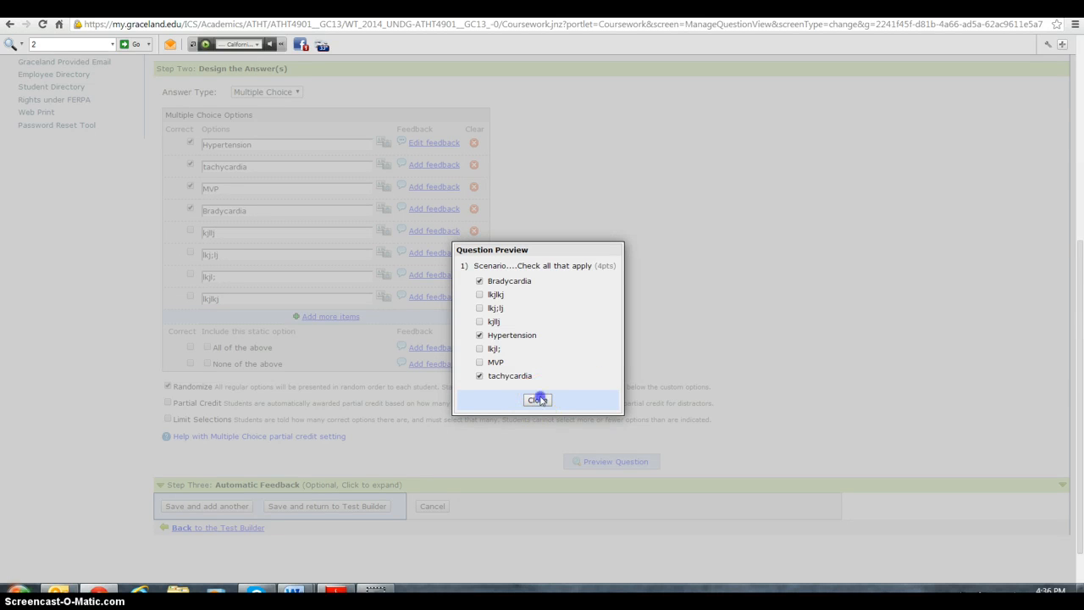
{"action": "left_click", "coordinate": [538, 401]}
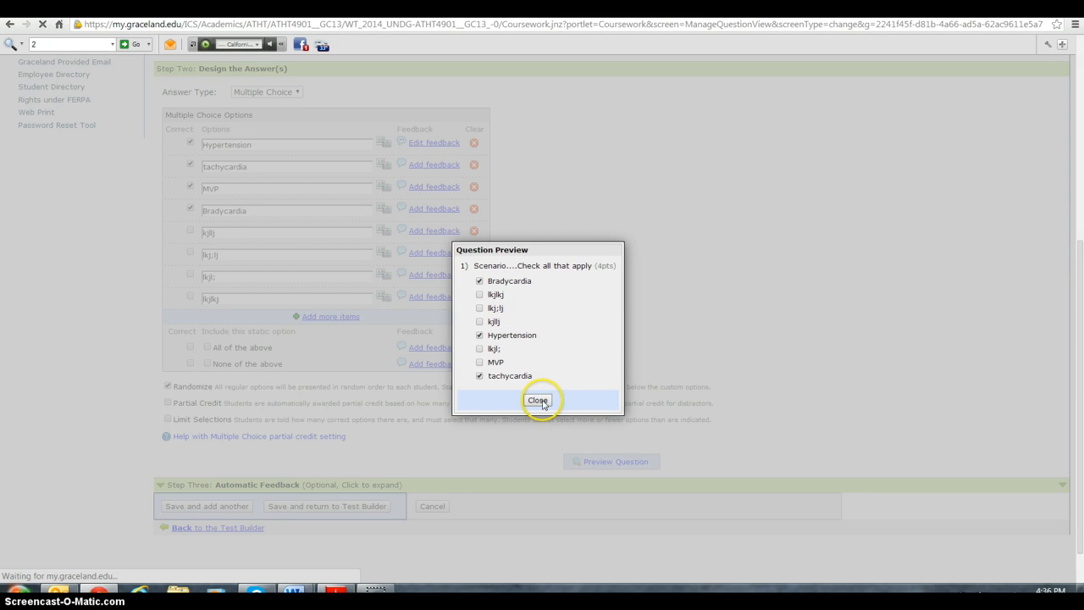
Turn on the Limit Selections setting for the multiple choice question and review its text, point value and answer options.
{"action": "left_click", "coordinate": [166, 420]}
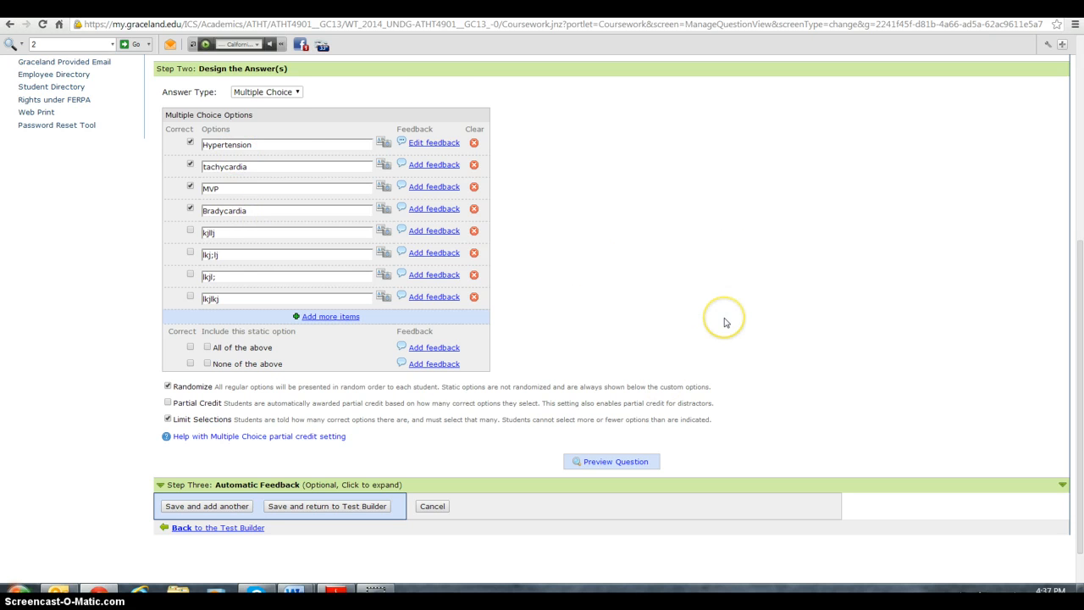
{"action": "scroll", "coordinate": [721, 320], "scroll_direction": "up", "scroll_amount": 2}
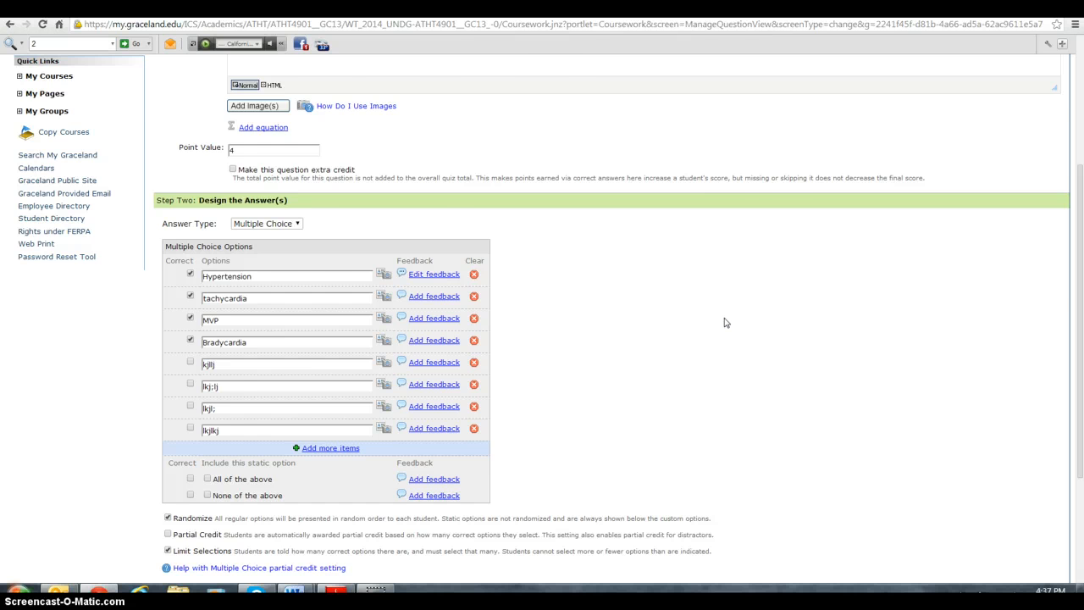
{"action": "scroll", "coordinate": [725, 322], "scroll_direction": "up", "scroll_amount": 1}
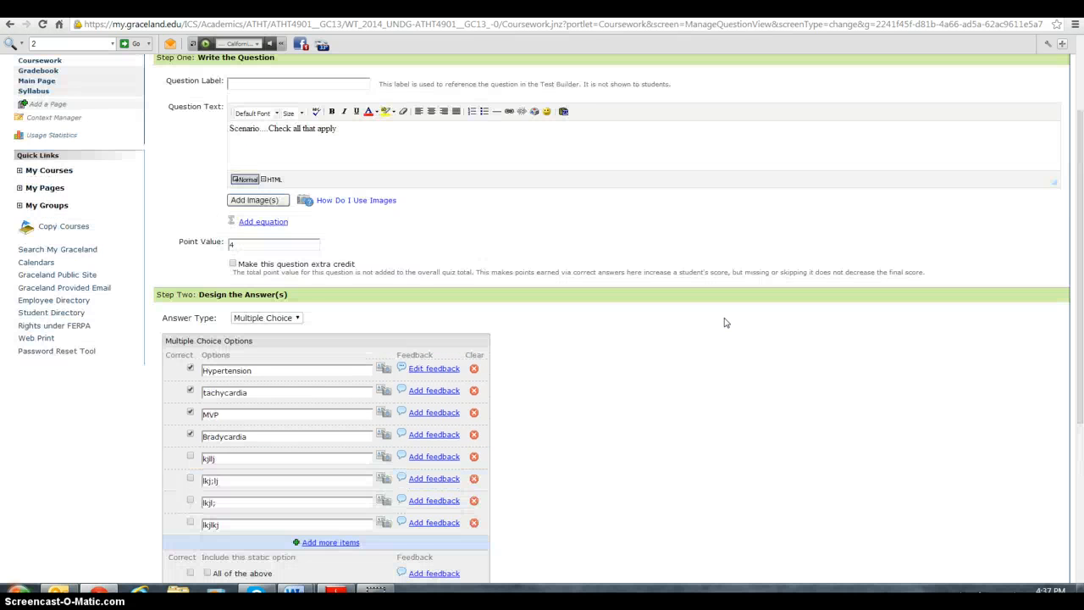
{"action": "scroll", "coordinate": [724, 322], "scroll_direction": "up", "scroll_amount": 1}
{"action": "scroll", "coordinate": [725, 321], "scroll_direction": "down", "scroll_amount": 2}
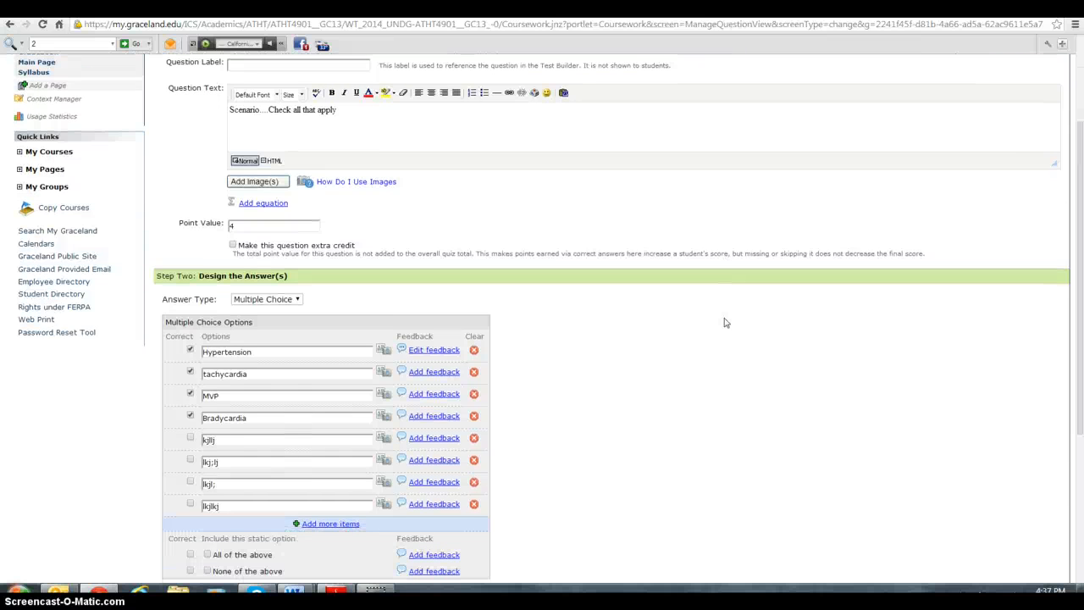
{"action": "left_click", "coordinate": [437, 350]}
{"action": "left_click", "coordinate": [617, 359]}
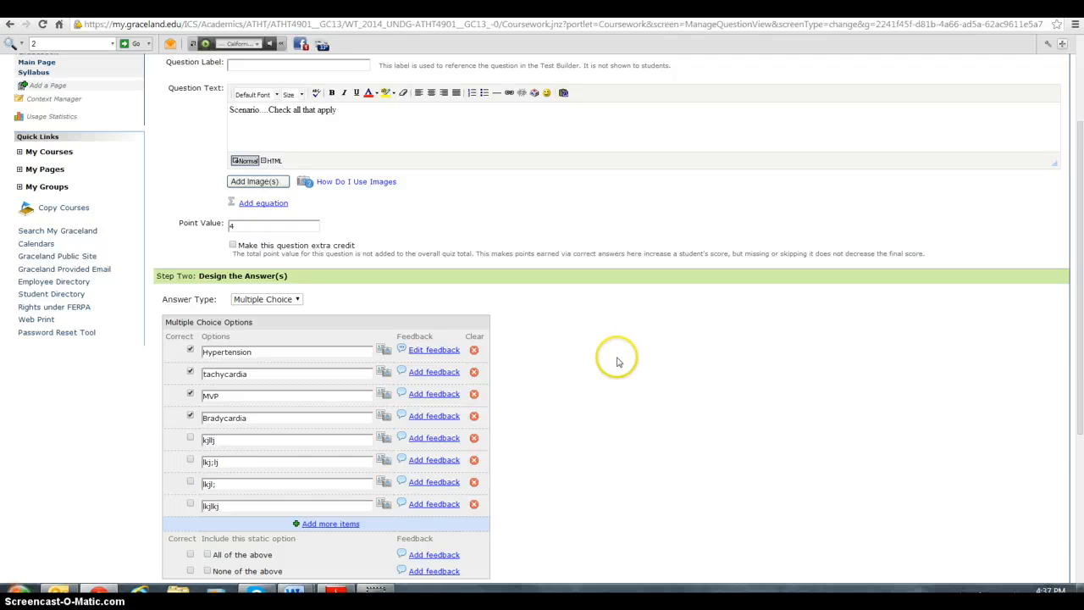
Save the check-all-that-apply question, return to the Test Builder and view its entry in the Diff Dx section.
{"action": "scroll", "coordinate": [618, 361], "scroll_direction": "down", "scroll_amount": 3}
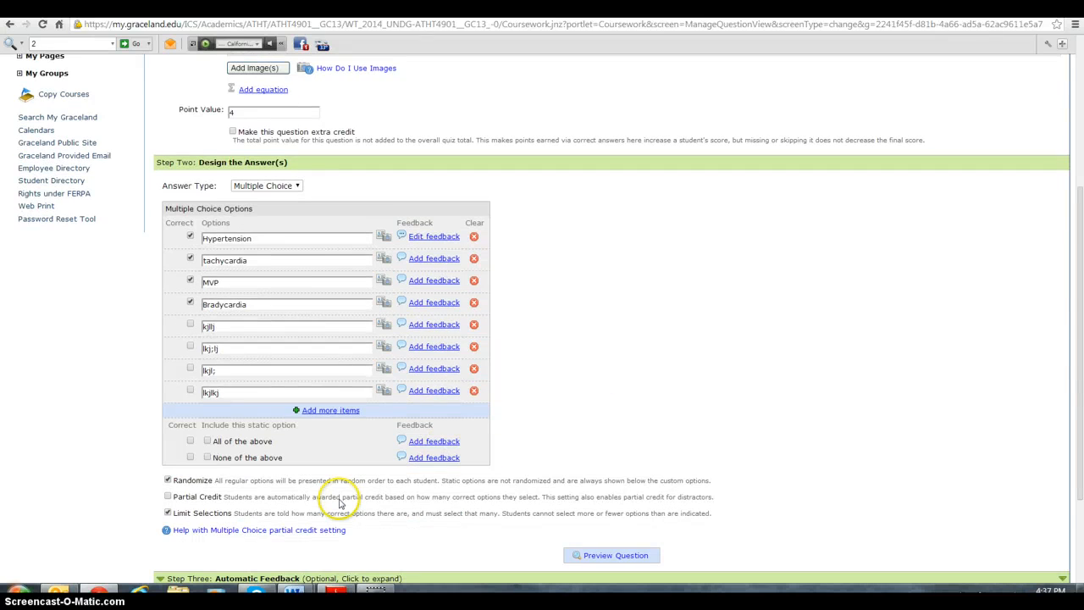
{"action": "scroll", "coordinate": [665, 392], "scroll_direction": "down", "scroll_amount": 3}
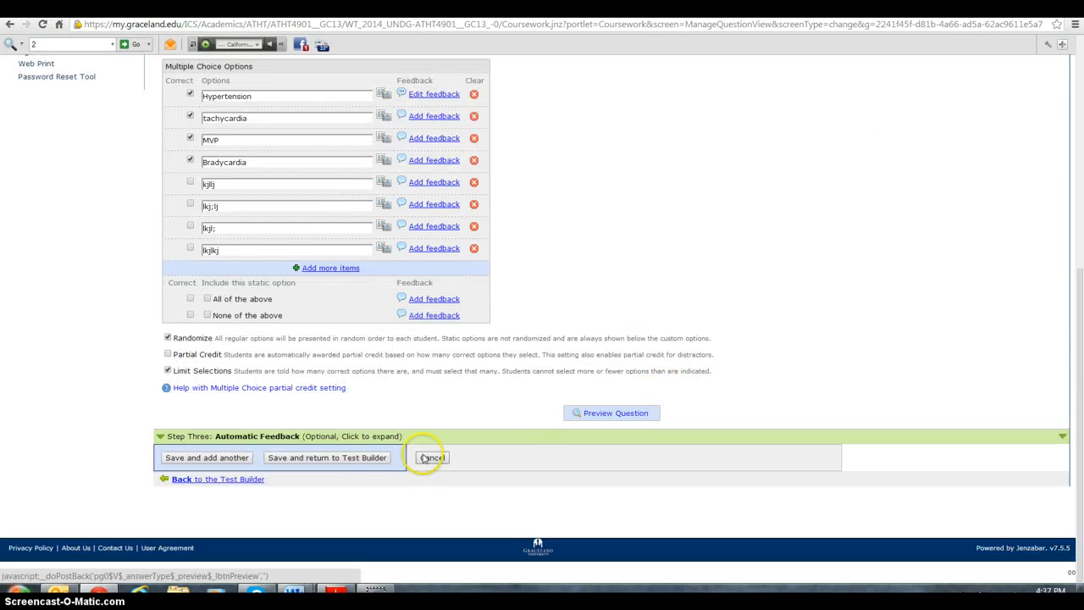
{"action": "left_click", "coordinate": [322, 461]}
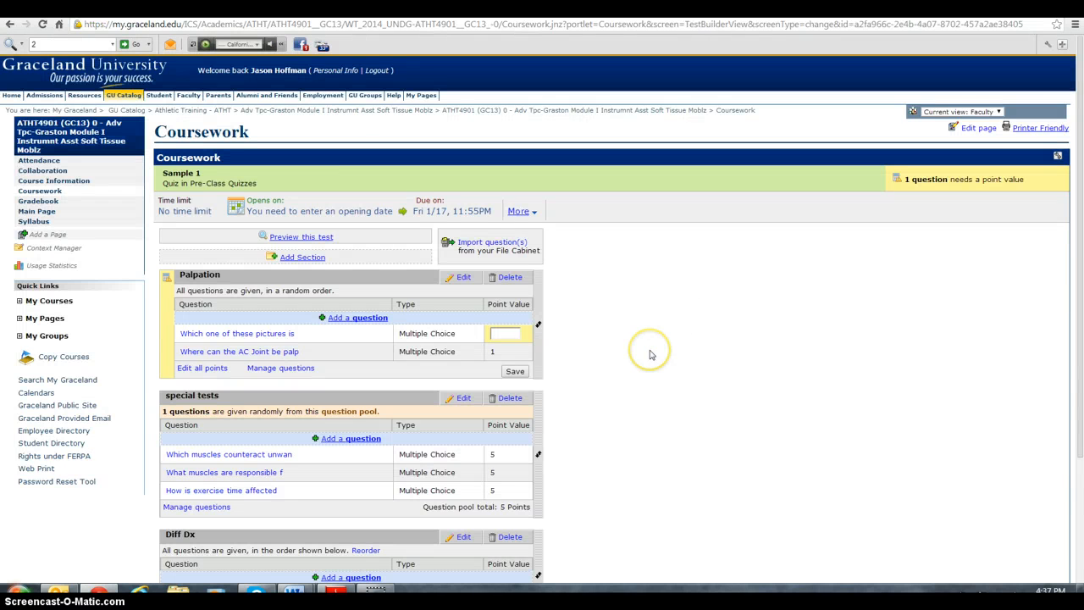
{"action": "scroll", "coordinate": [649, 353], "scroll_direction": "down", "scroll_amount": 3}
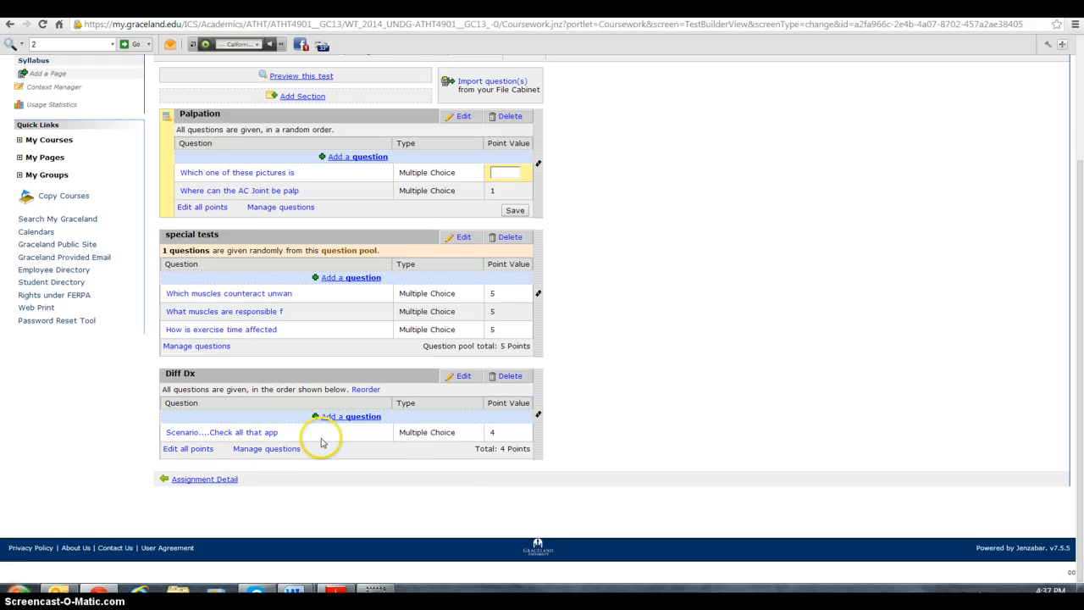